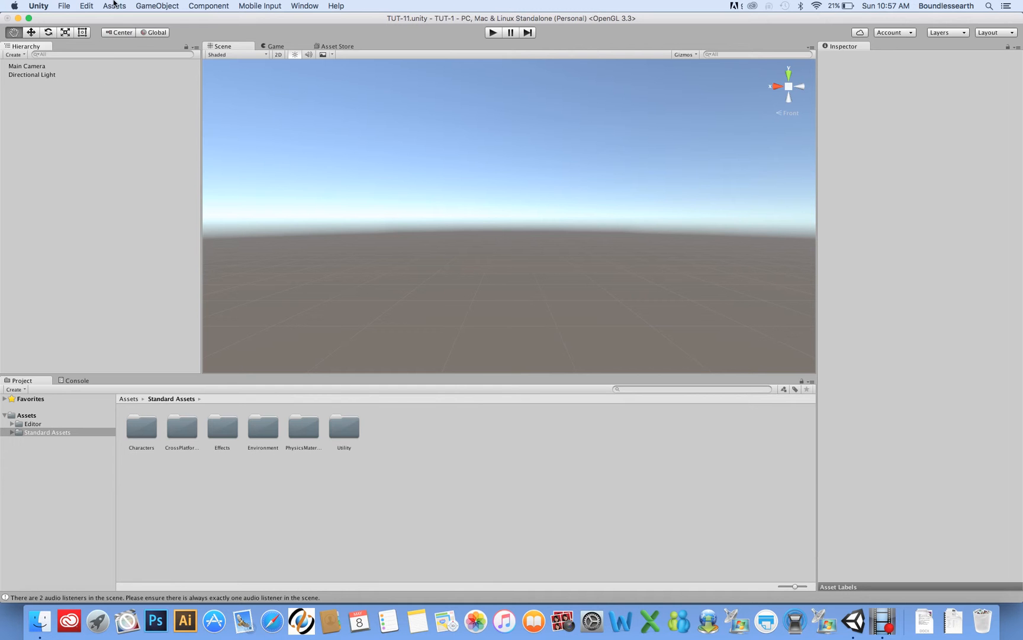
mouse_move(140, 95)
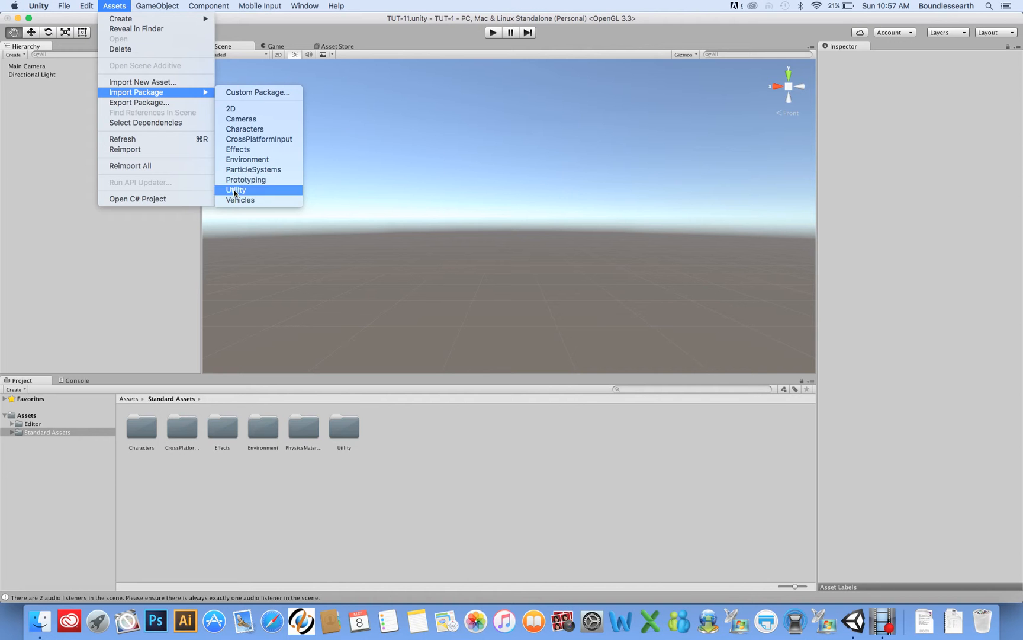
left_click(270, 506)
left_click(47, 433)
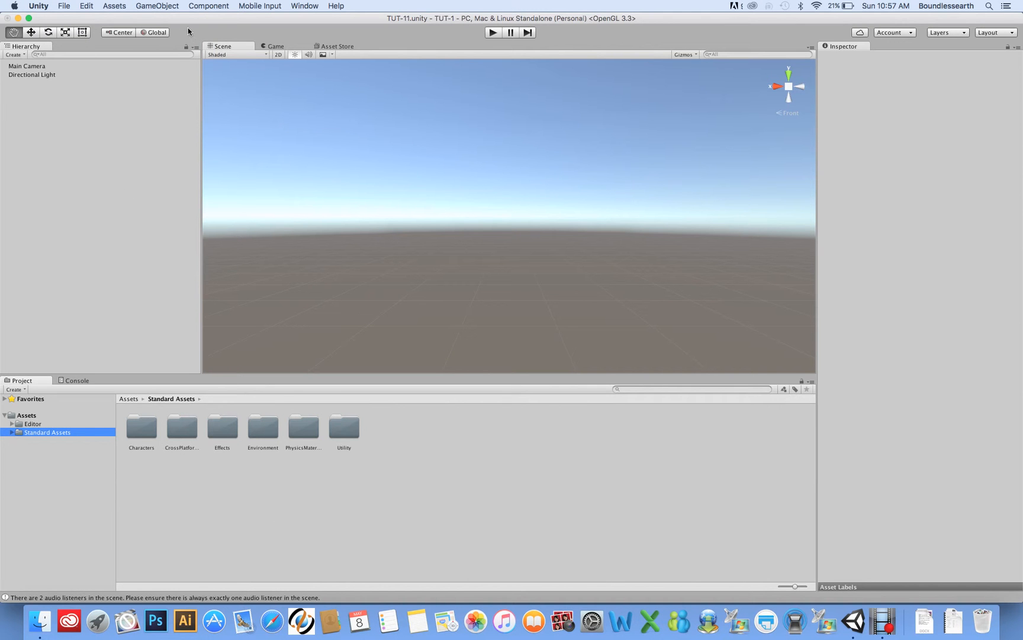
Step: Add a 3D Terrain object to the scene
left_click(157, 5)
mouse_move(163, 39)
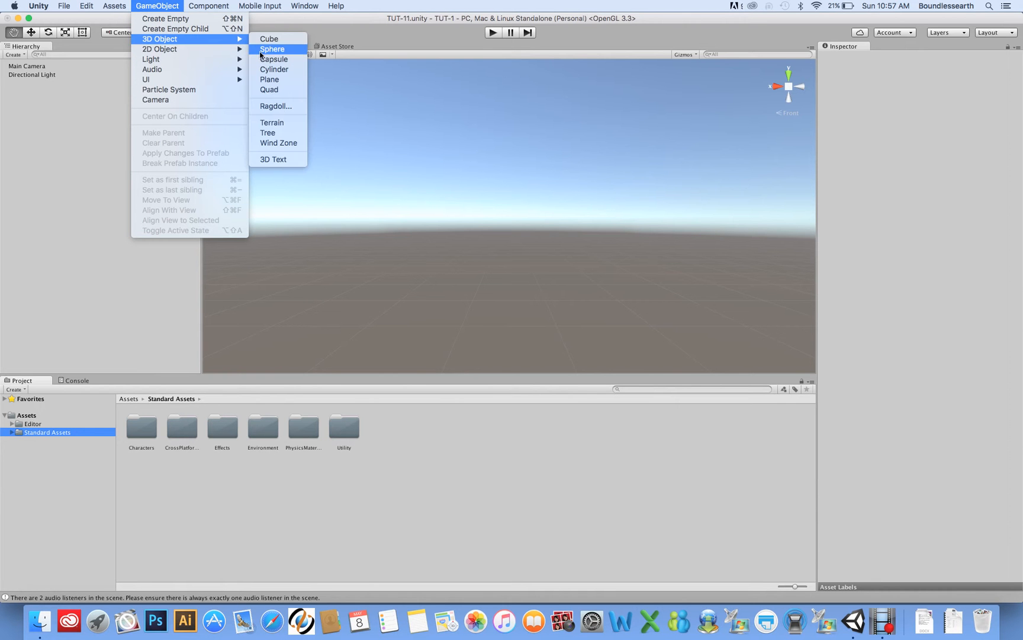
left_click(275, 123)
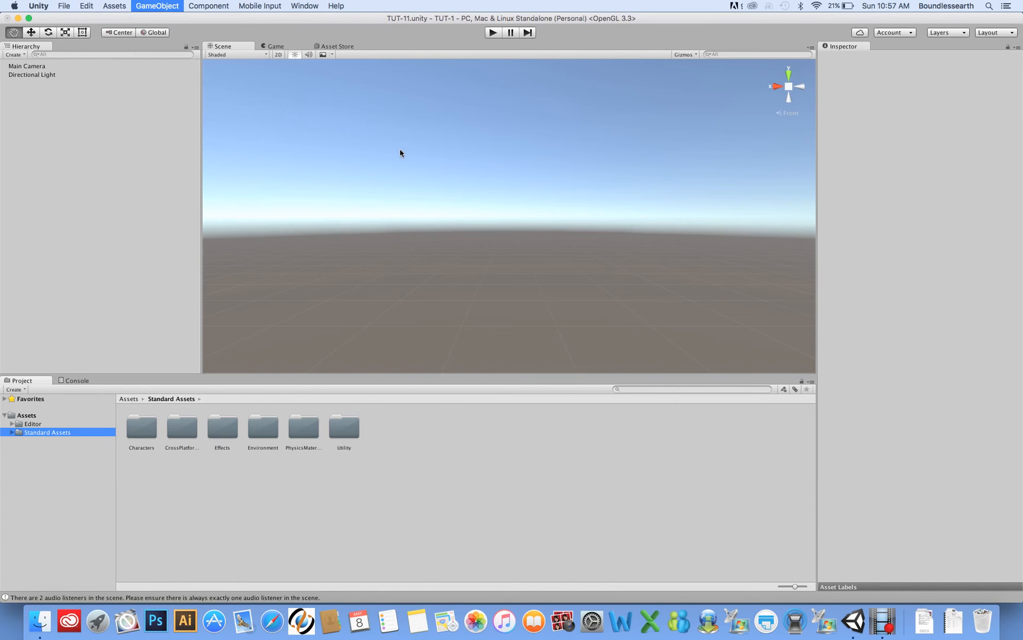
scroll(500, 244, "down", 3)
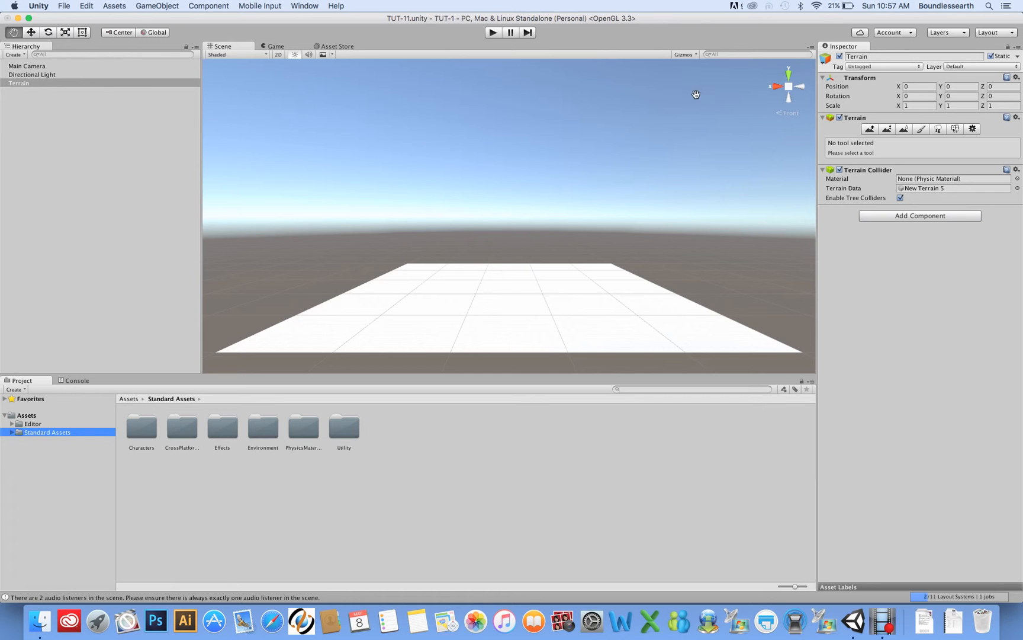
left_click(789, 73)
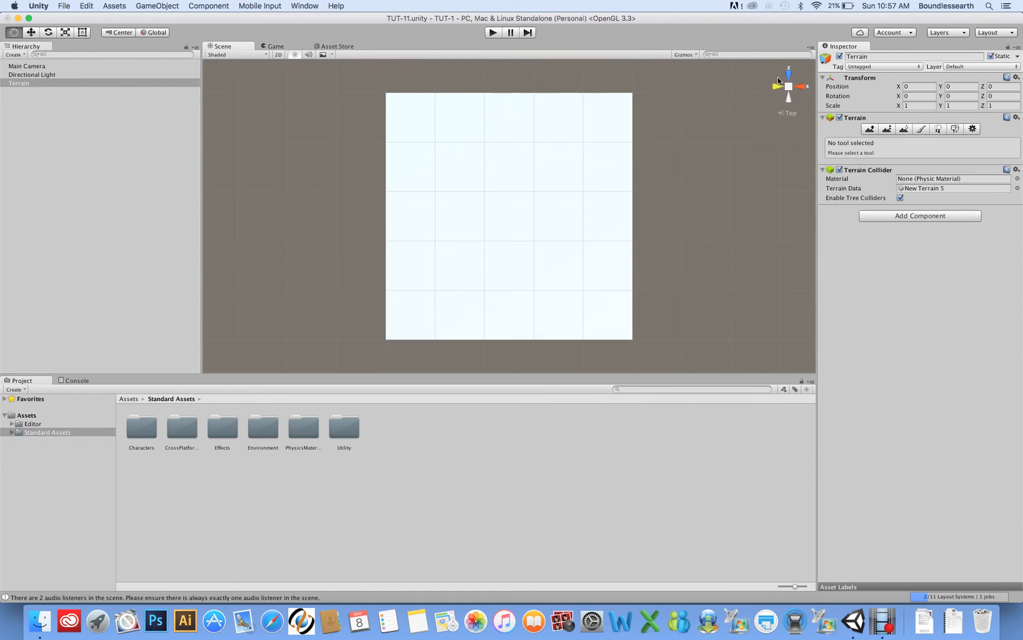
scroll(539, 181, "down", 2)
scroll(548, 182, "down", 3)
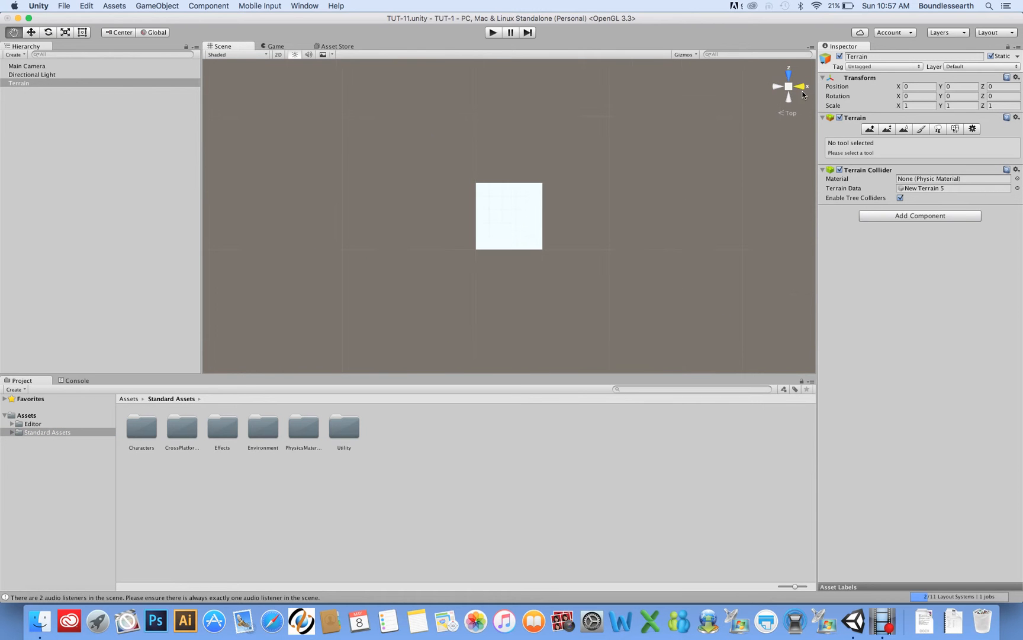
key("f")
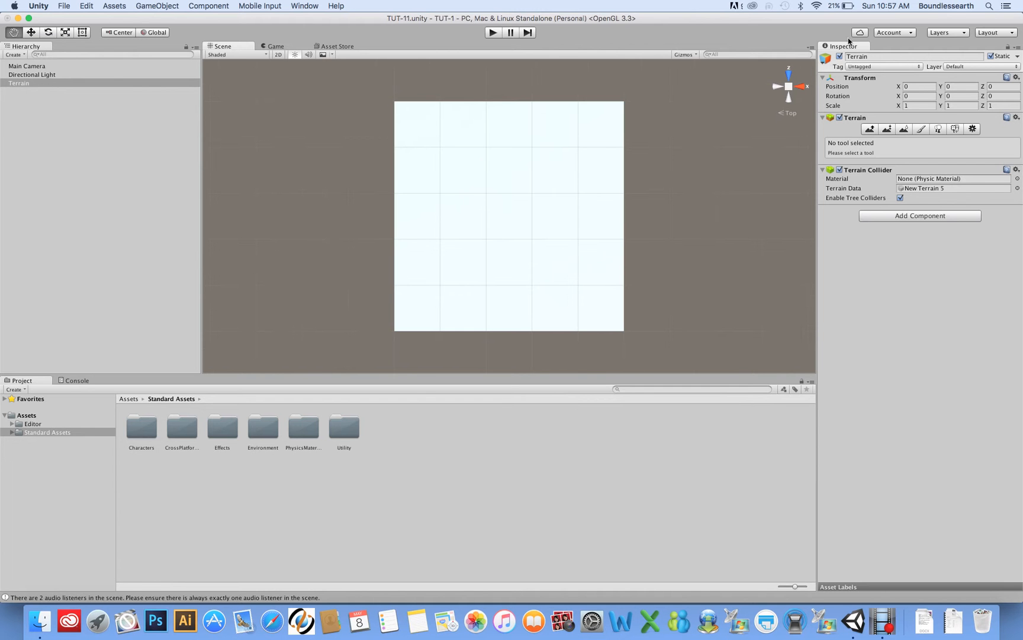
left_click(802, 87)
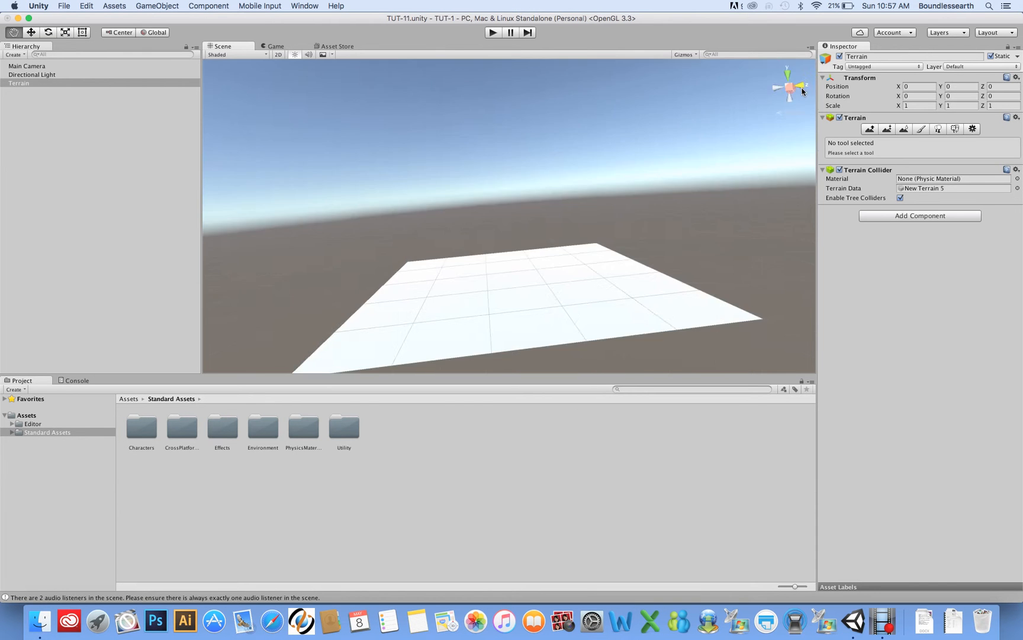
mouse_move(525, 260)
left_mouse_down()
mouse_move(529, 250)
mouse_move(530, 267)
left_mouse_up()
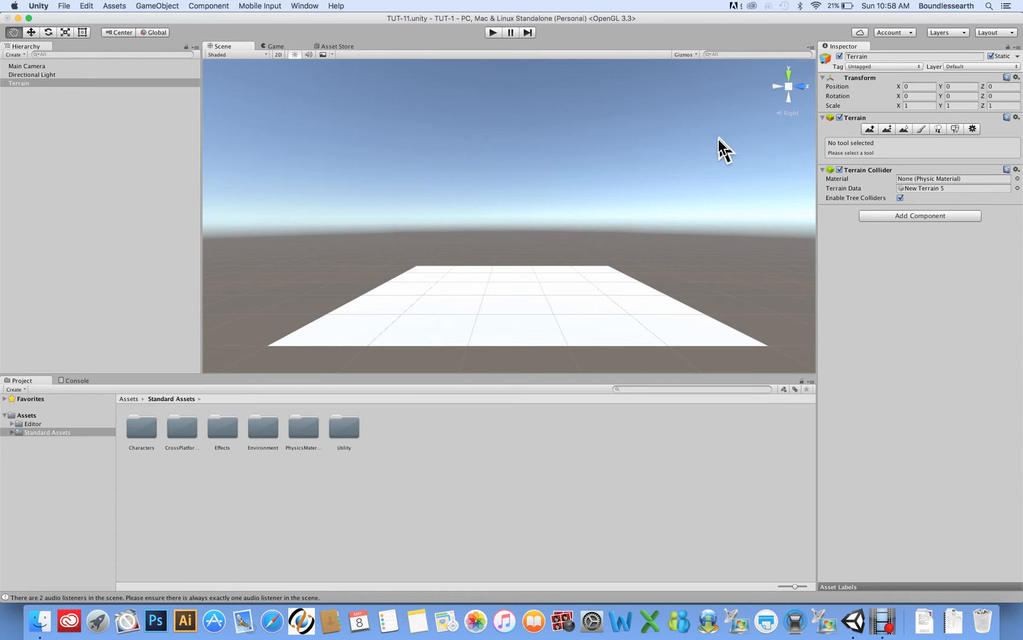
Step: Add GrassRockyAlbedo as the terrain's base texture through Paint Texture, keeping the default tiling size
left_click(921, 129)
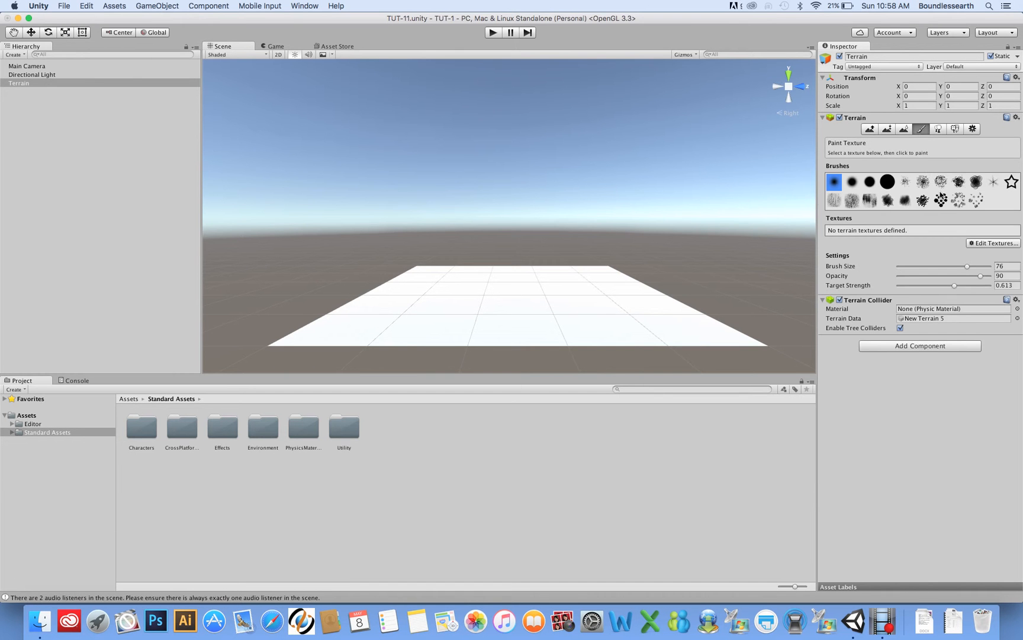
left_click(789, 73)
scroll(508, 289, "down", 5)
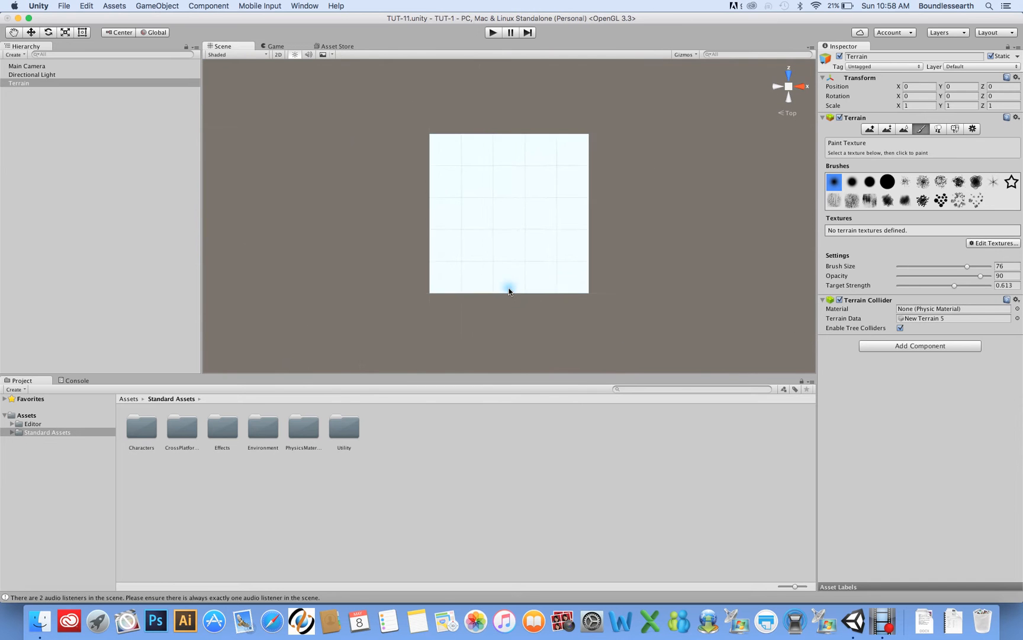
scroll(508, 290, "down", 1)
scroll(509, 290, "up", 6)
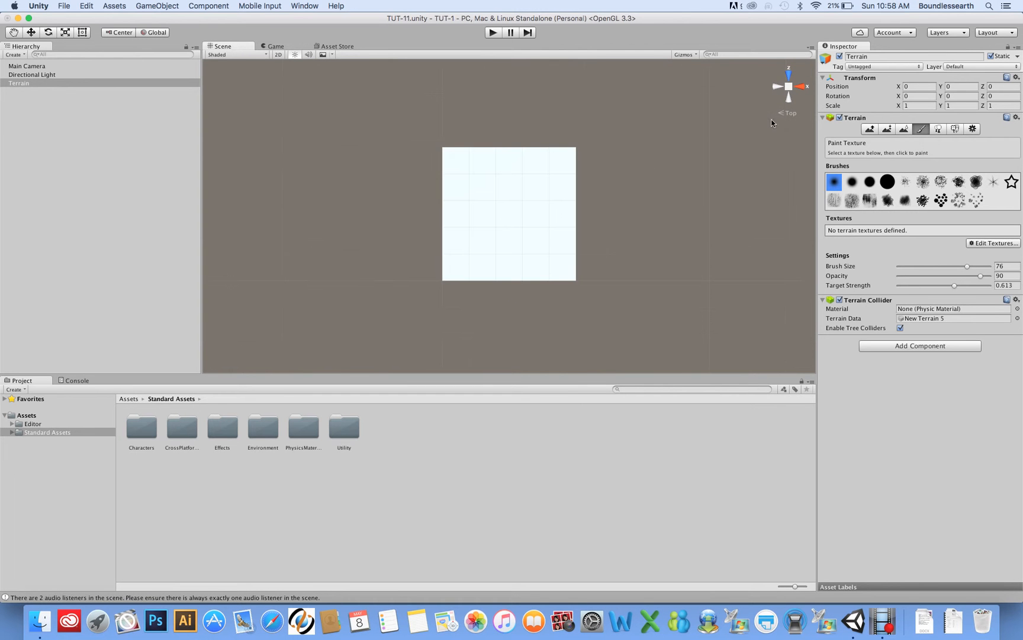
left_click(801, 86)
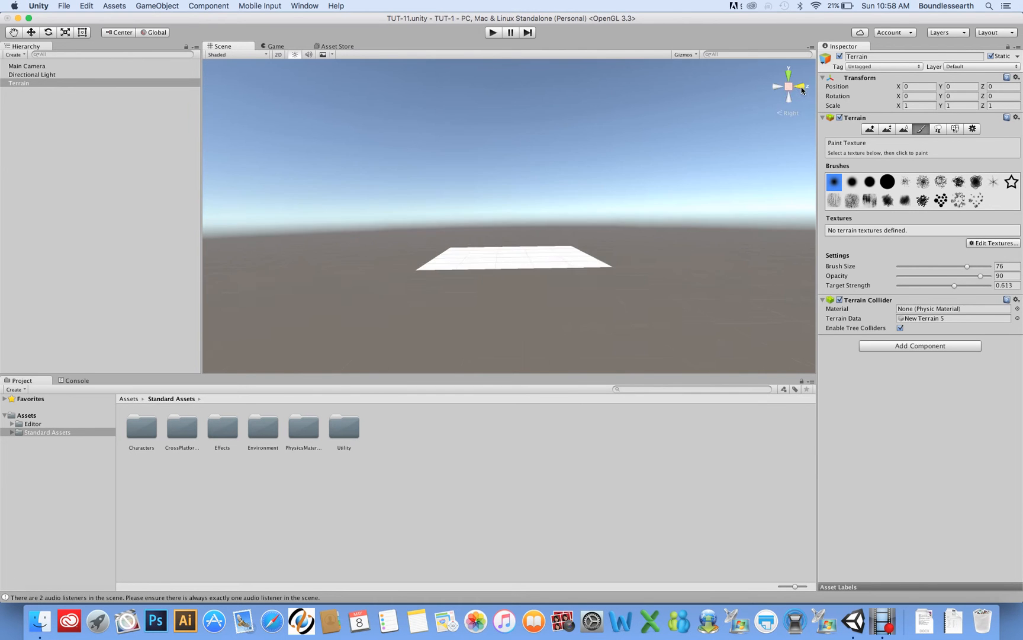
scroll(523, 235, "up", 5)
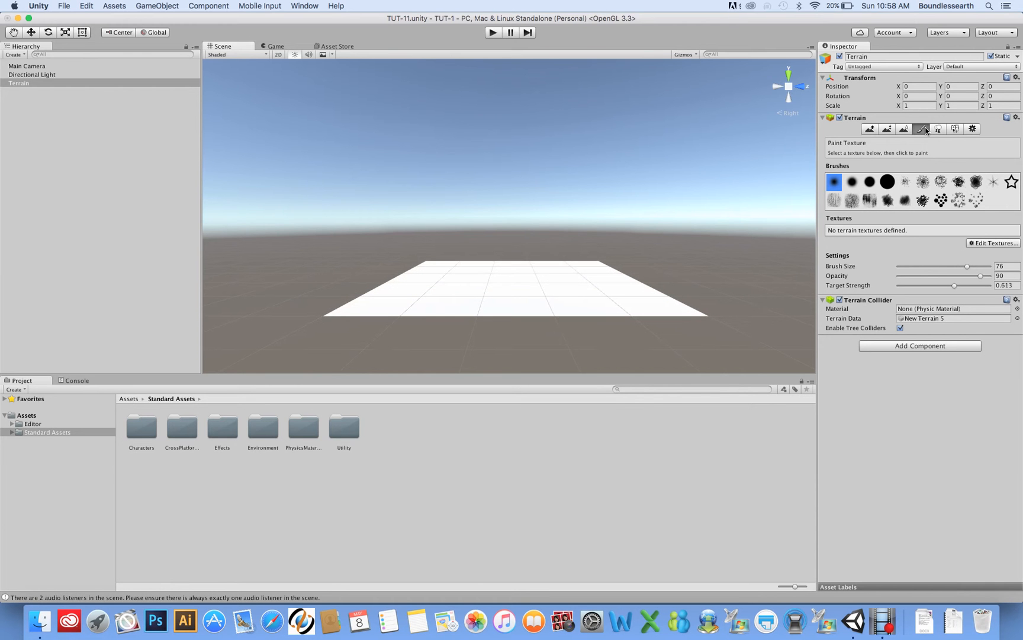
left_click(998, 243)
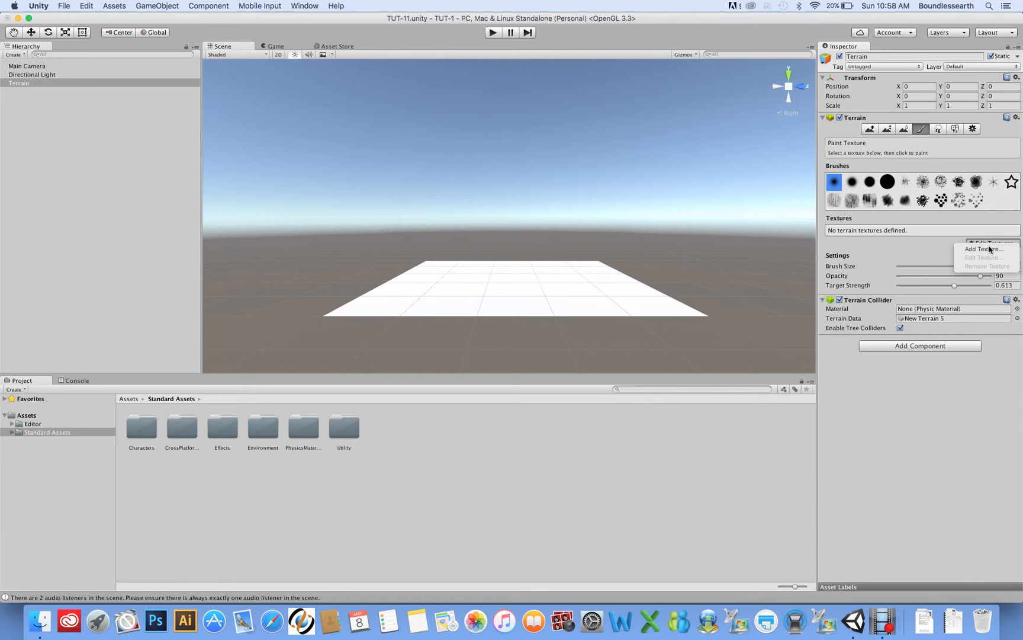
left_click(984, 250)
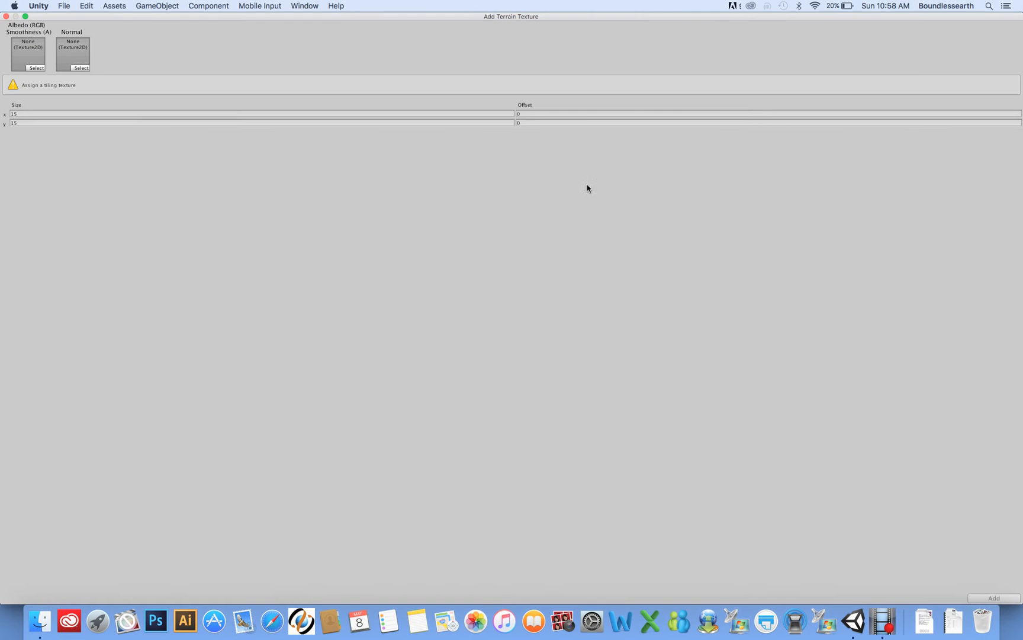
left_click(32, 68)
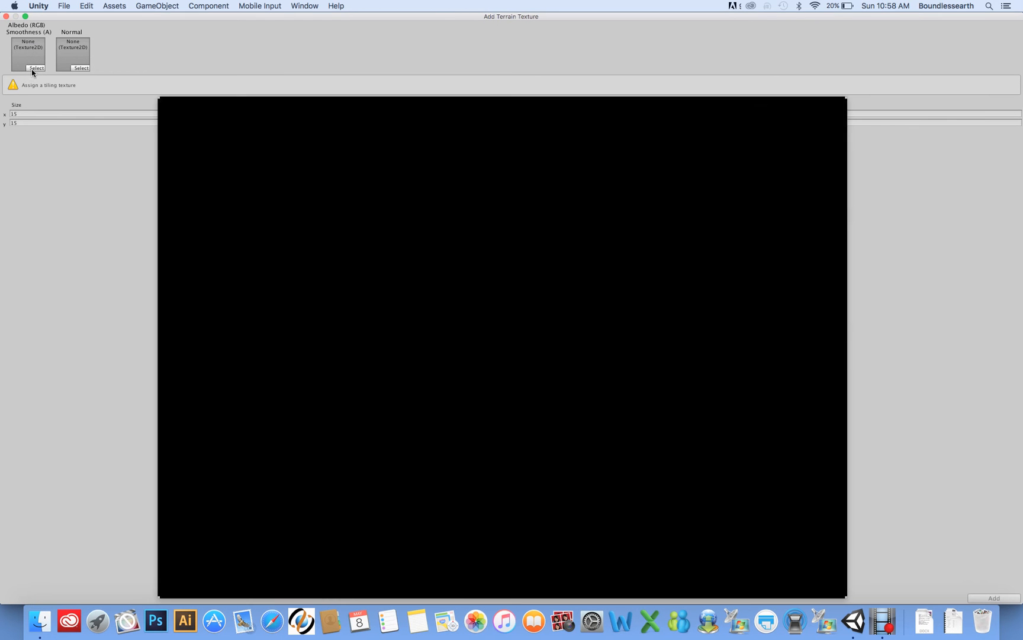
scroll(418, 407, "down", 10)
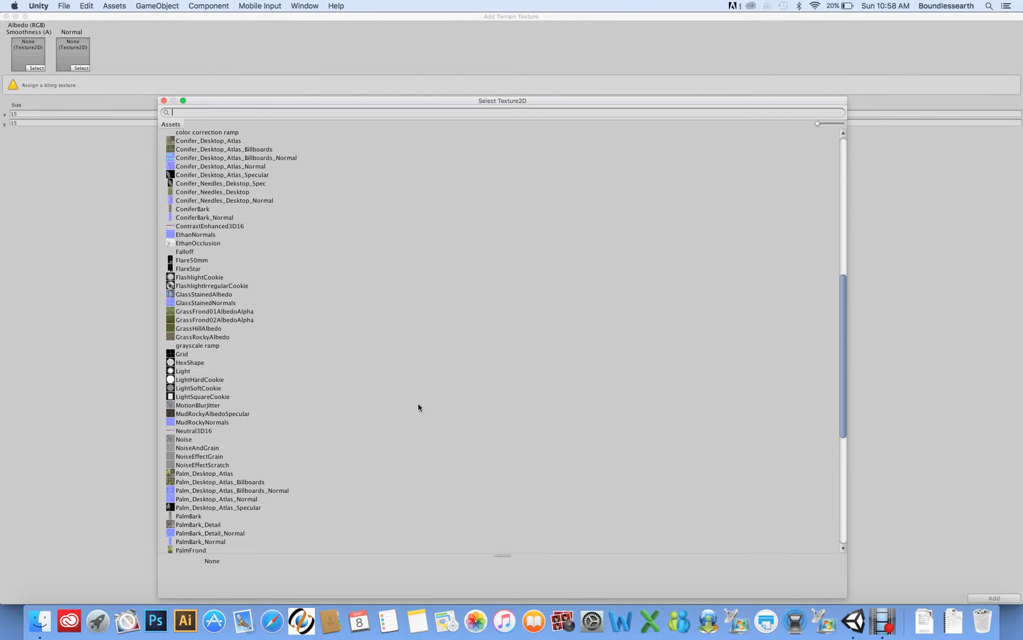
scroll(418, 407, "down", 8)
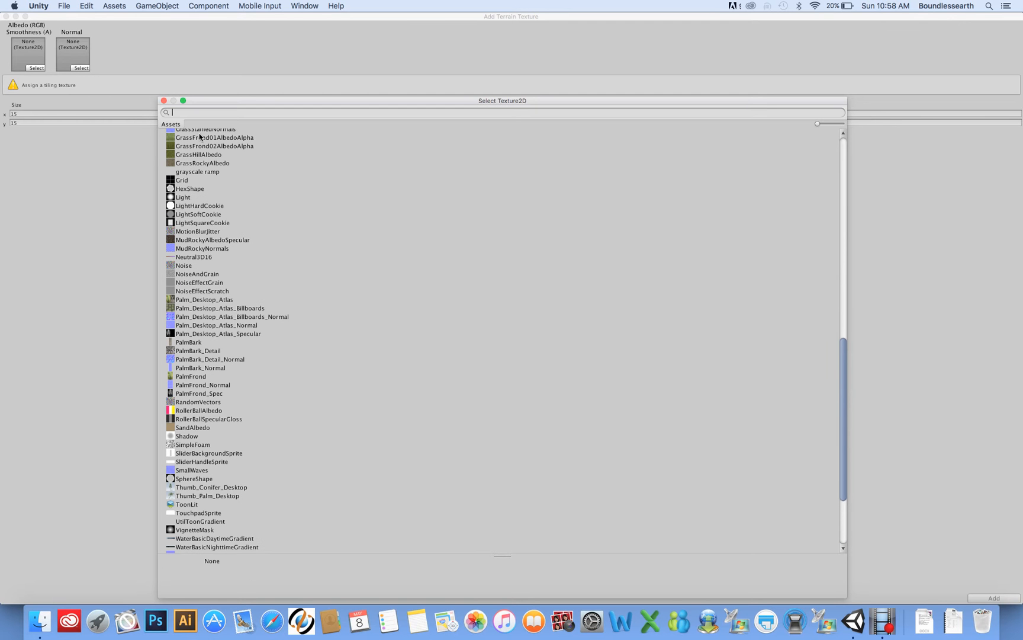
left_click(190, 164)
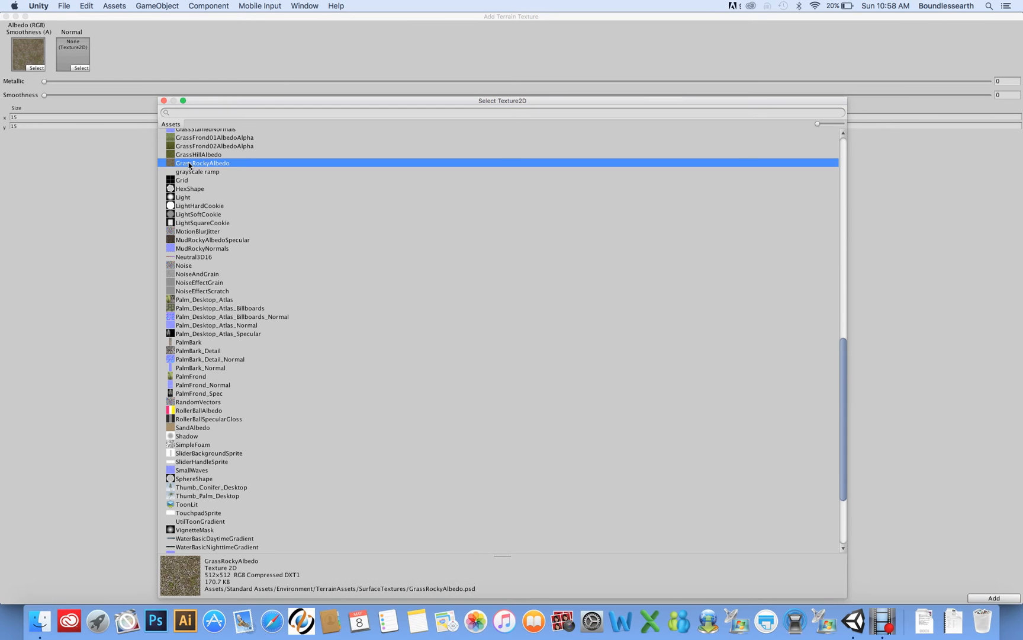
double_click(189, 164)
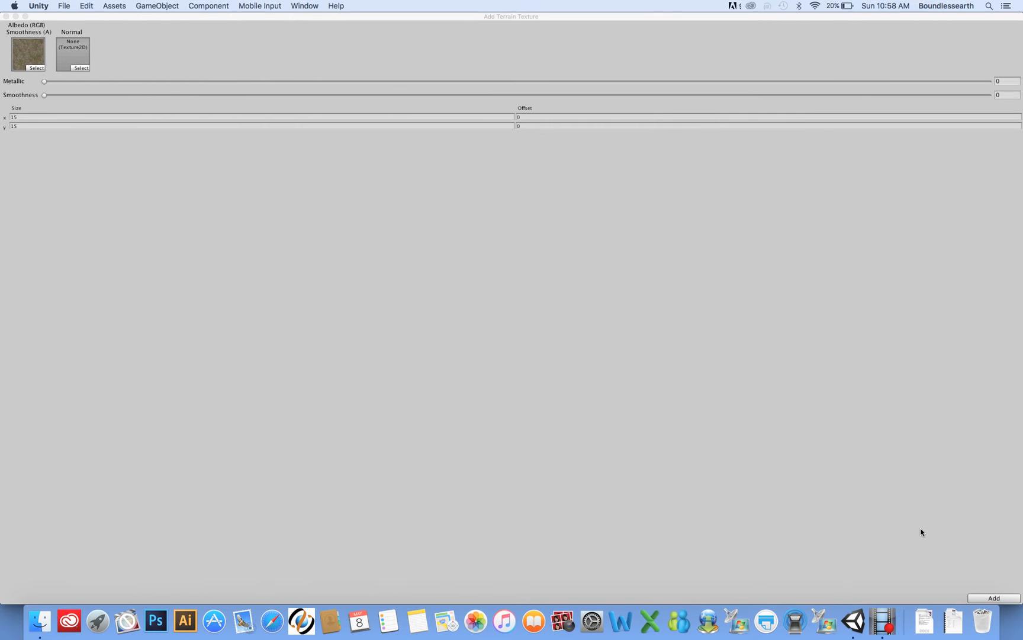
left_click(985, 599)
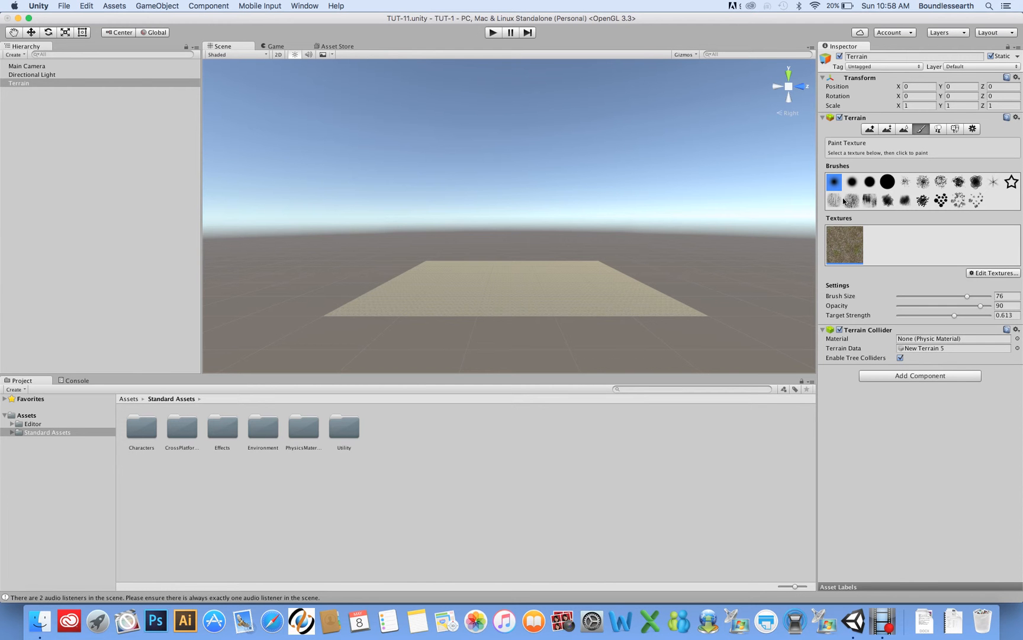
Step: Raise several mounds across the terrain with the large solid round brush and lower the oversized hill near its edge
left_click(888, 182)
left_click(868, 129)
scroll(525, 250, "up", 4)
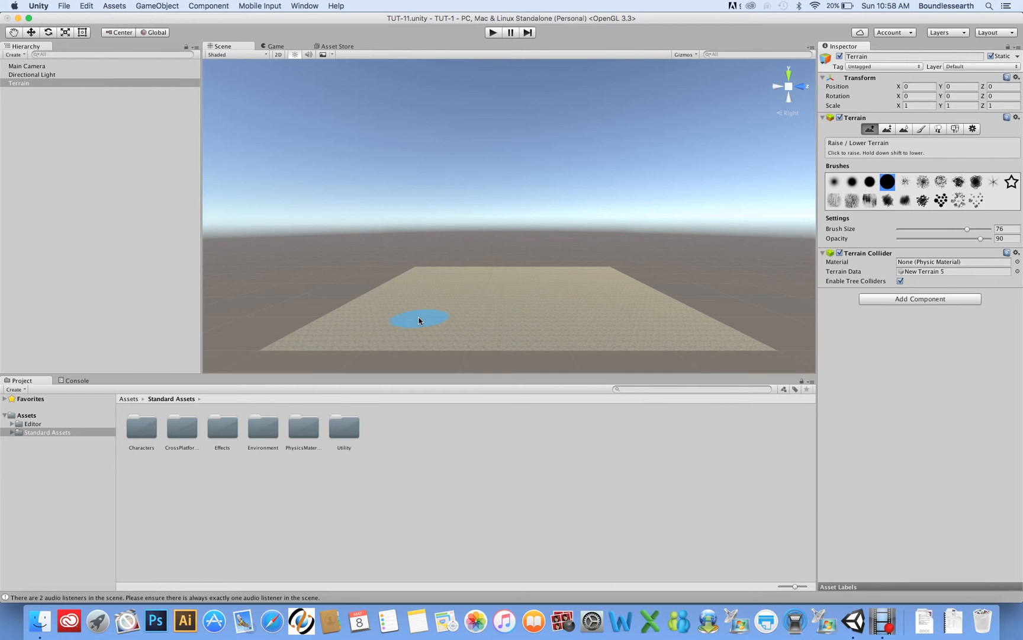
left_click_drag(419, 320, 494, 322)
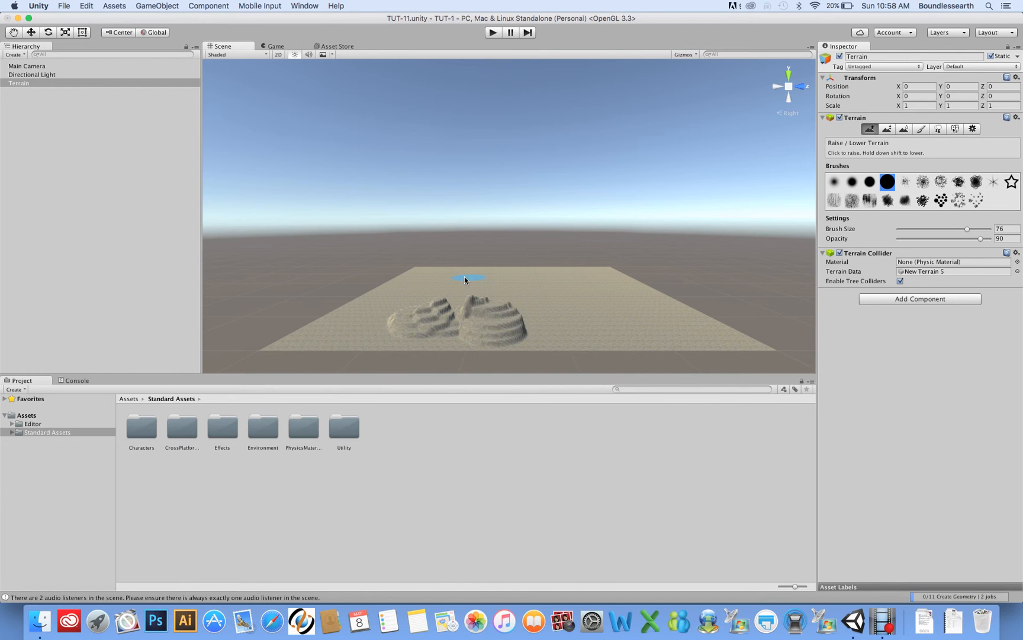
mouse_move(462, 280)
left_mouse_down()
mouse_move(624, 310)
mouse_move(607, 297)
left_mouse_up()
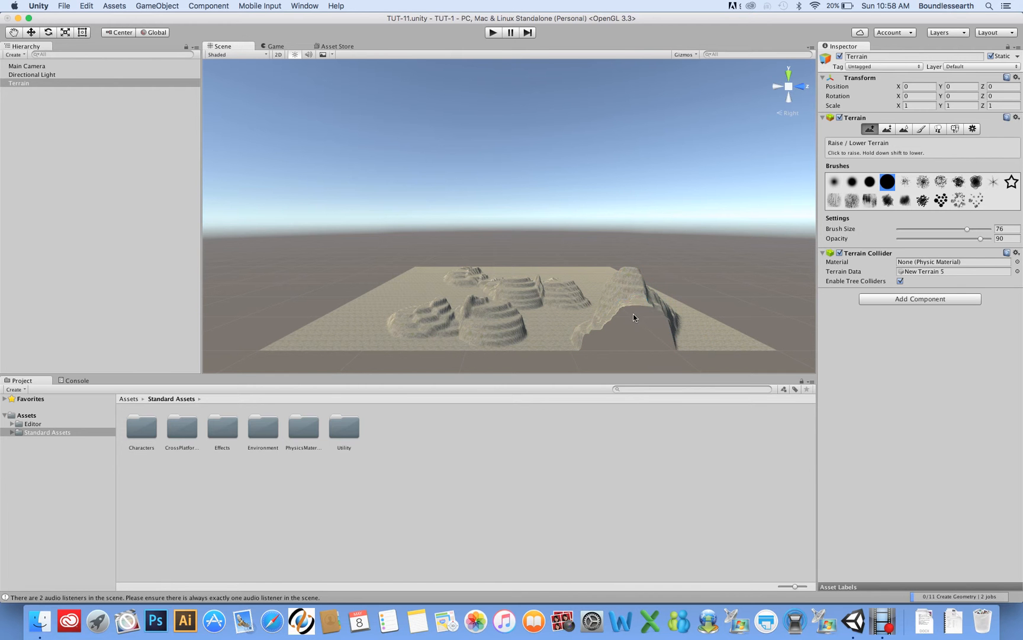
mouse_move(635, 305)
left_mouse_down("shift")
mouse_move(595, 340)
mouse_move(683, 347)
mouse_move(565, 359)
mouse_move(620, 352)
mouse_move(597, 348)
left_mouse_up("shift")
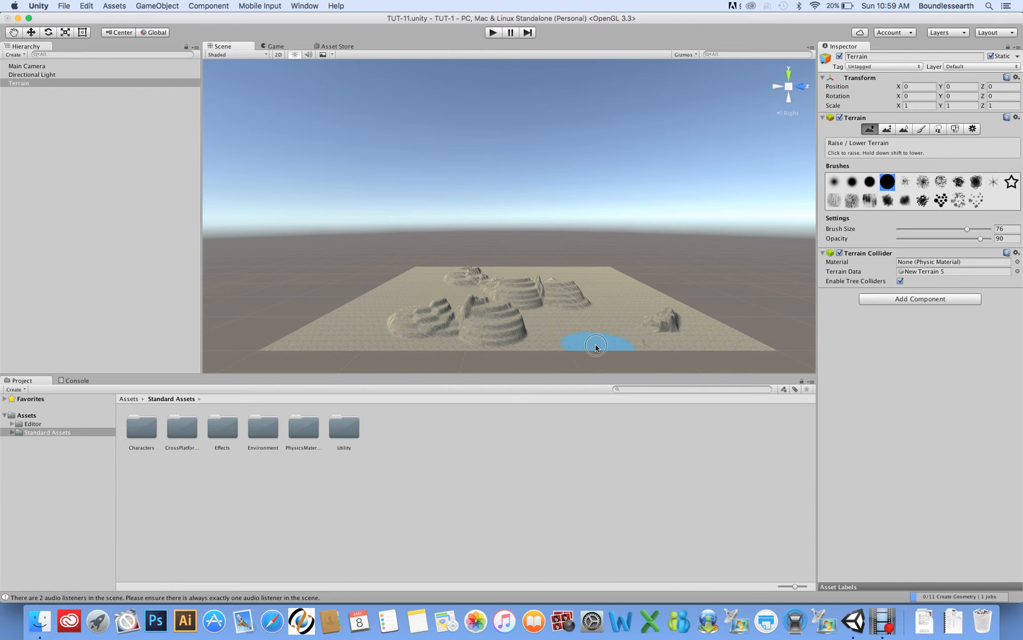
Step: Raise a curved ridge in the terrain's empty upper-left corner as seen from the top view
left_click(789, 75)
scroll(470, 242, "up", 3)
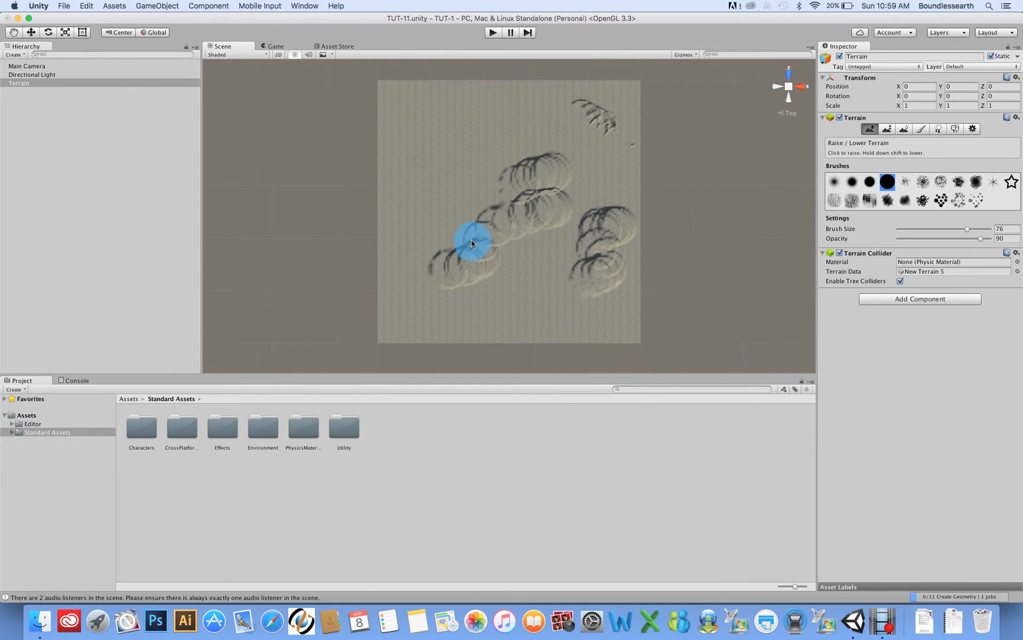
mouse_move(414, 126)
left_mouse_down()
mouse_move(427, 130)
mouse_move(421, 202)
mouse_move(450, 198)
left_mouse_up()
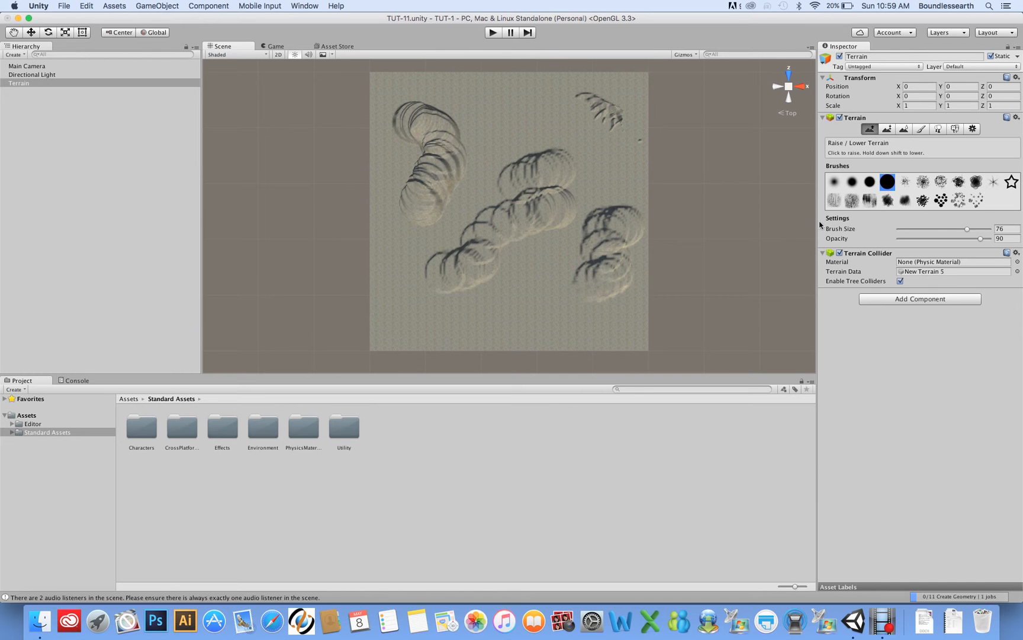
Step: Roughen all the raised hills by painting over them with the streaky textured brush of Raise / Lower Terrain
left_click(834, 201)
mouse_move(462, 266)
left_mouse_down()
mouse_move(447, 269)
mouse_move(522, 224)
mouse_move(550, 191)
mouse_move(533, 169)
mouse_move(444, 257)
mouse_move(483, 269)
mouse_move(457, 267)
mouse_move(514, 235)
mouse_move(533, 217)
mouse_move(527, 208)
left_mouse_up()
mouse_move(441, 165)
left_mouse_down()
mouse_move(409, 114)
mouse_move(422, 180)
mouse_move(413, 217)
mouse_move(435, 171)
mouse_move(425, 142)
mouse_move(444, 172)
left_mouse_up()
mouse_move(618, 223)
left_mouse_down()
mouse_move(606, 222)
mouse_move(598, 282)
mouse_move(585, 278)
left_mouse_up()
mouse_move(599, 108)
left_mouse_down("alt")
mouse_move(585, 102)
mouse_move(607, 134)
mouse_move(579, 115)
left_mouse_up("alt")
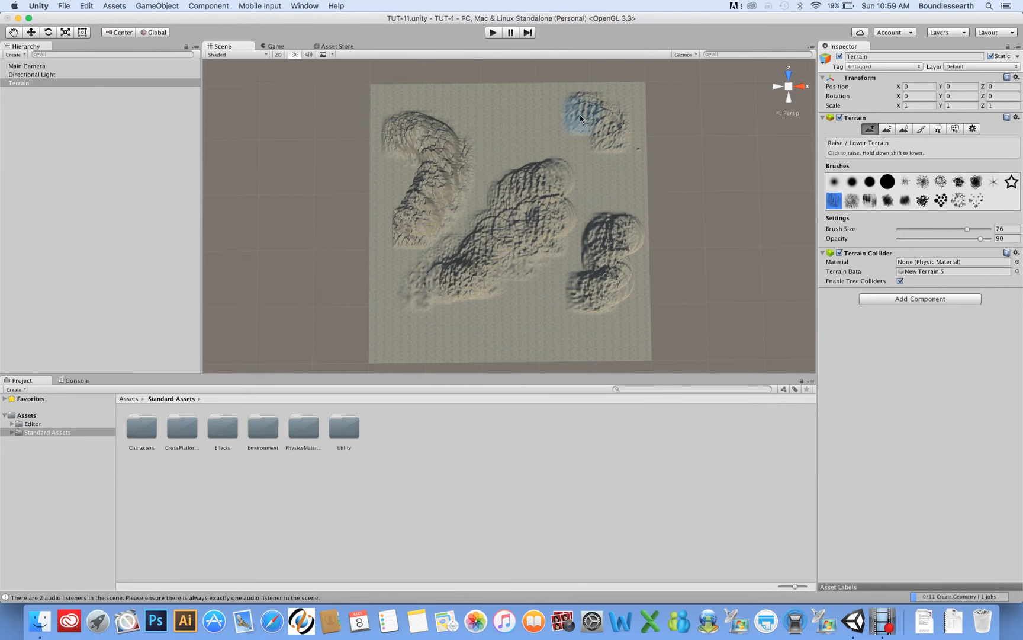
scroll(480, 297, "down", 2)
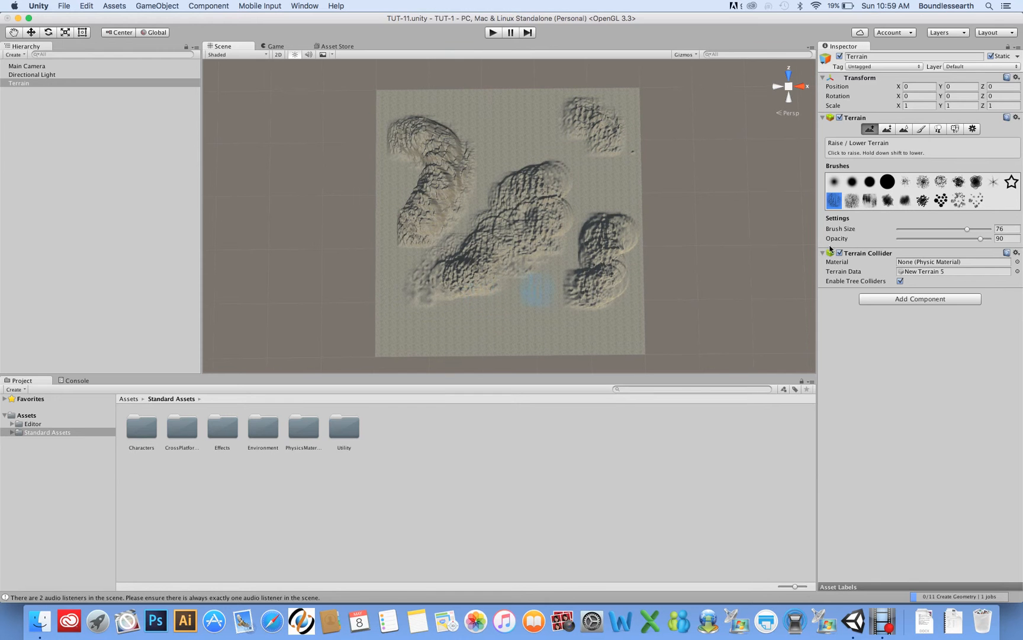
left_click(1017, 78)
left_click(1017, 78)
left_click(1017, 77)
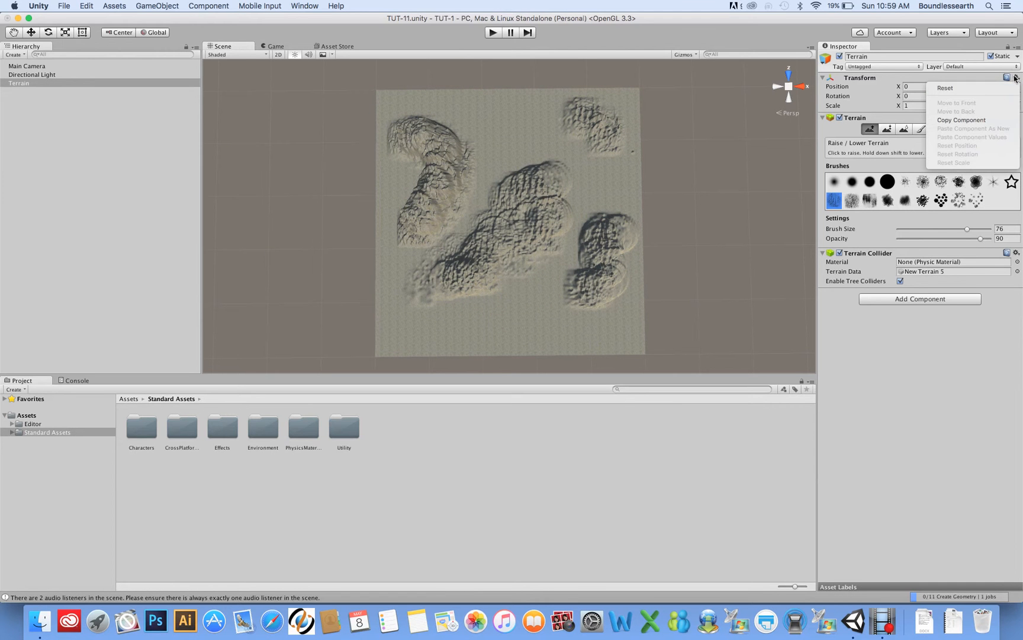
left_click(1015, 77)
Step: Add GrassHillAlbedo as the terrain's second paint texture, keeping the default tiling size
left_click(920, 130)
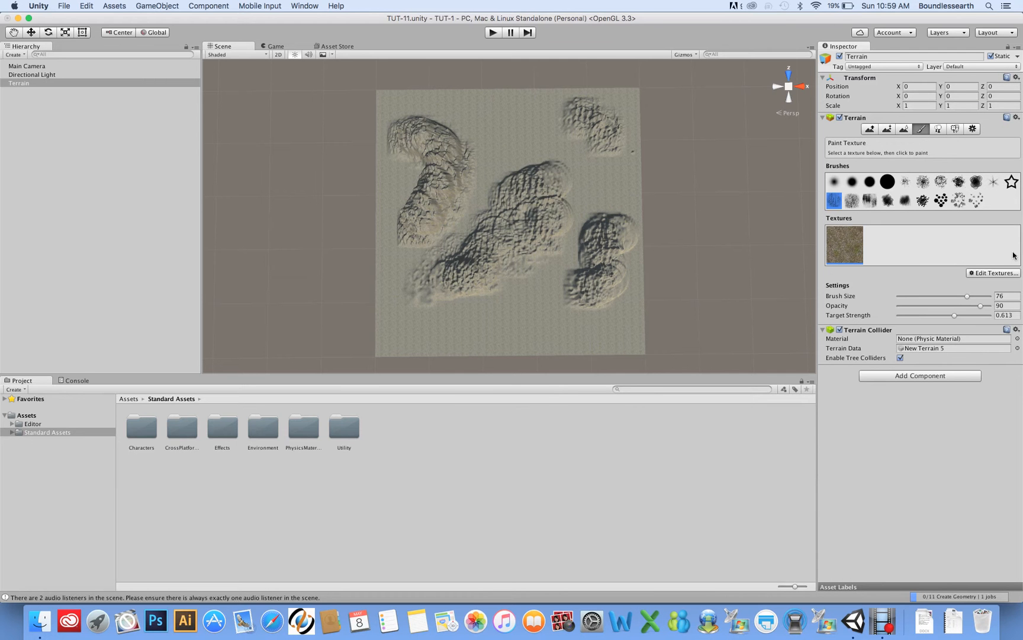
left_click(992, 273)
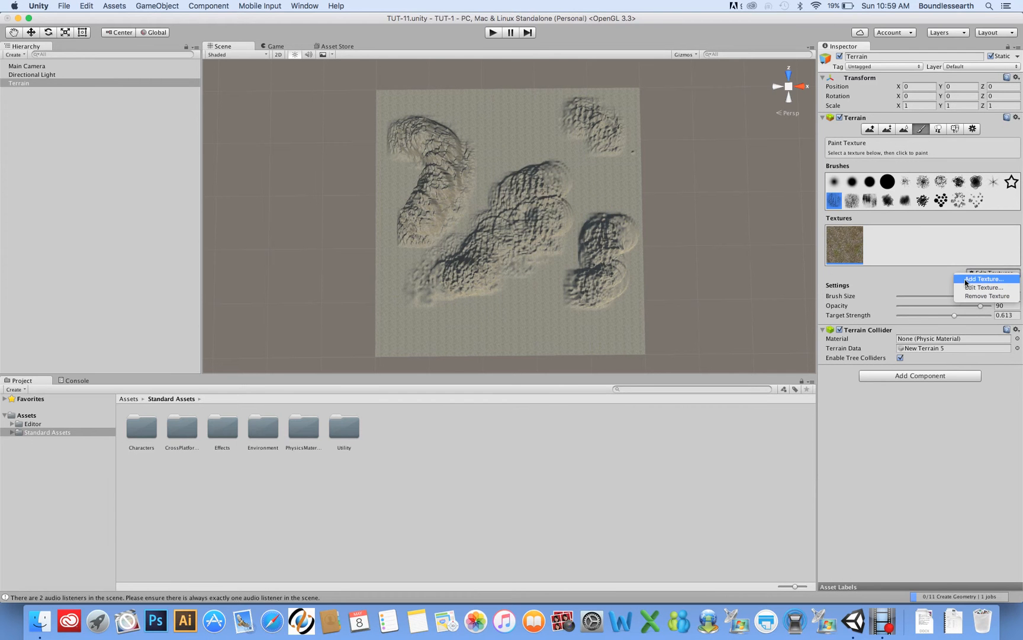
left_click(969, 280)
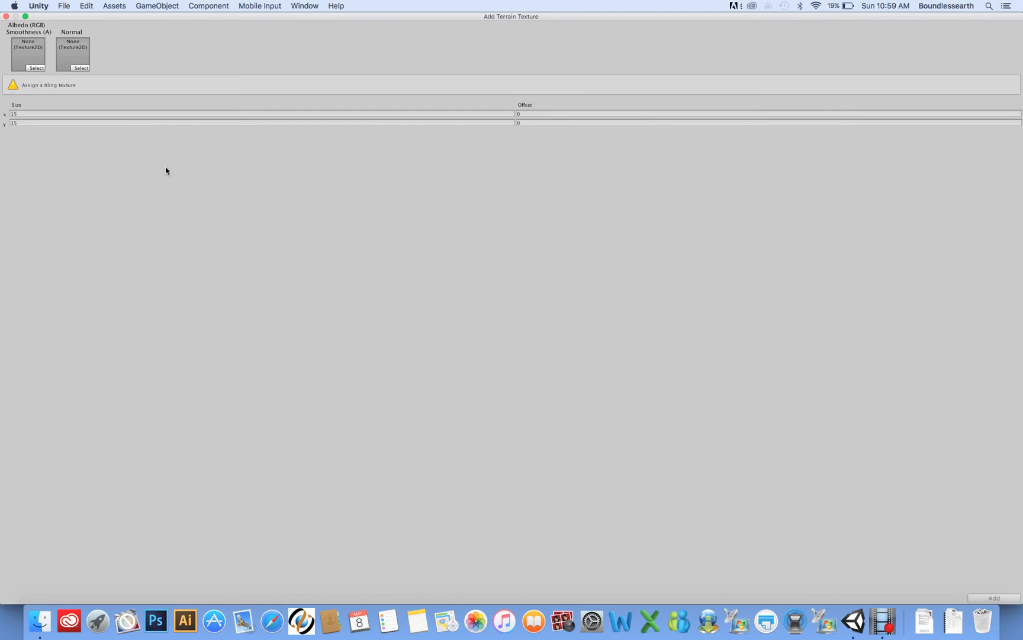
left_click(37, 68)
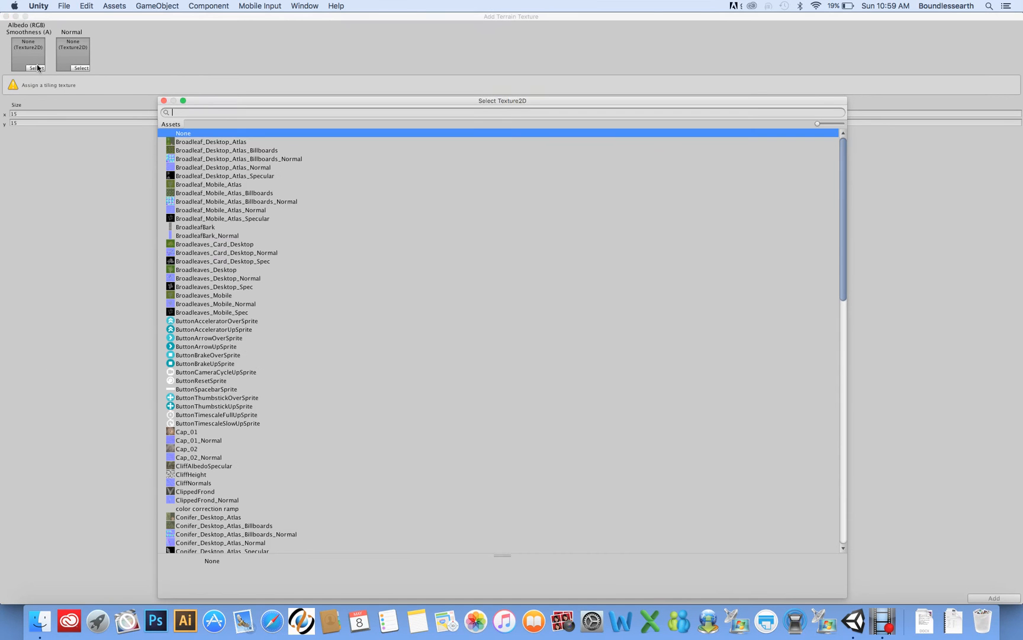
scroll(220, 255, "down", 5)
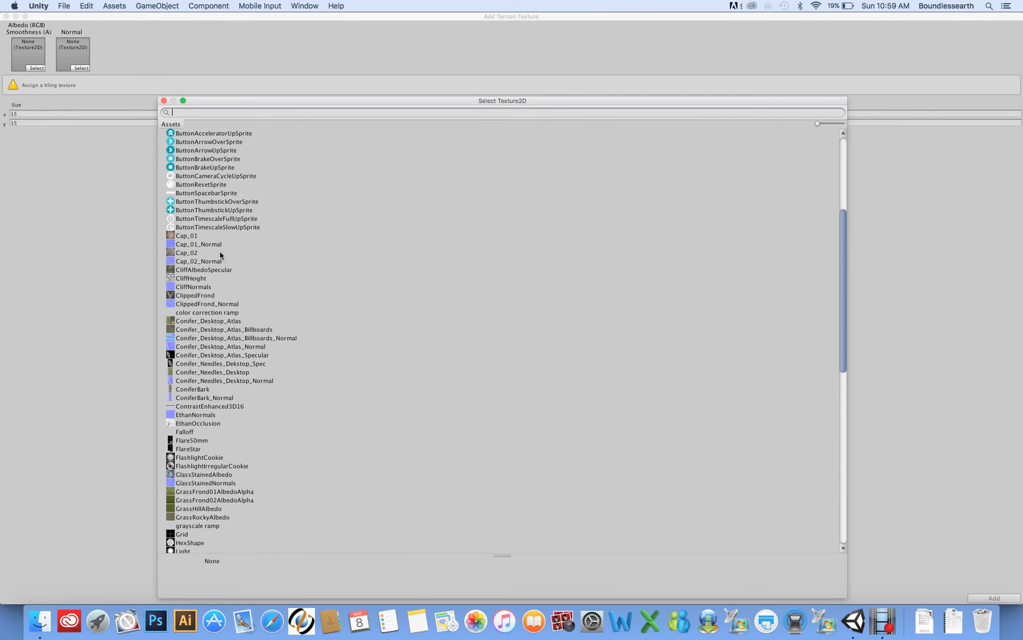
left_click(199, 507)
double_click(199, 507)
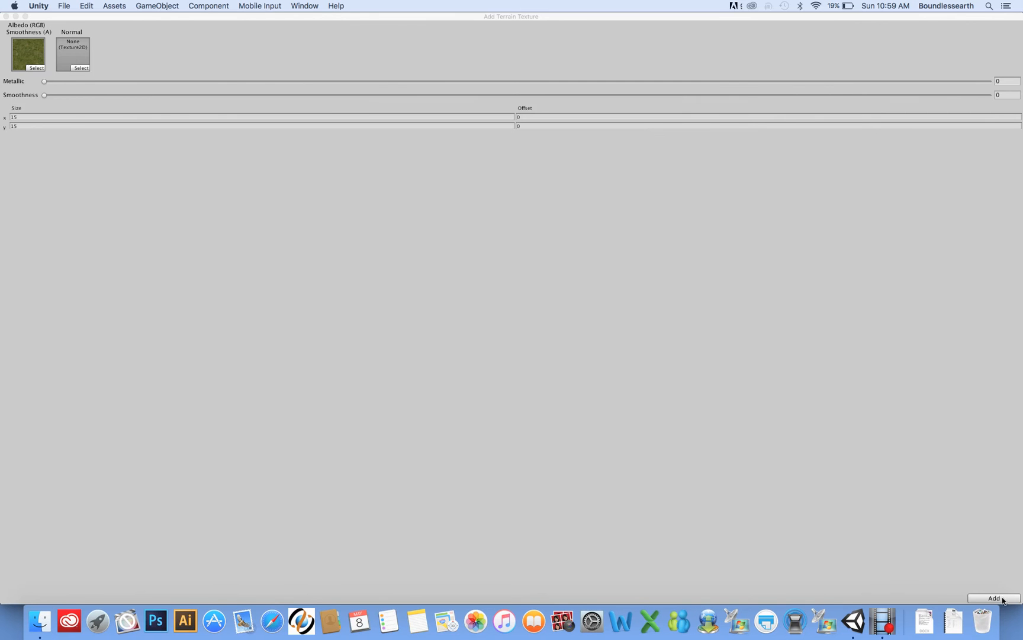
left_click(1005, 597)
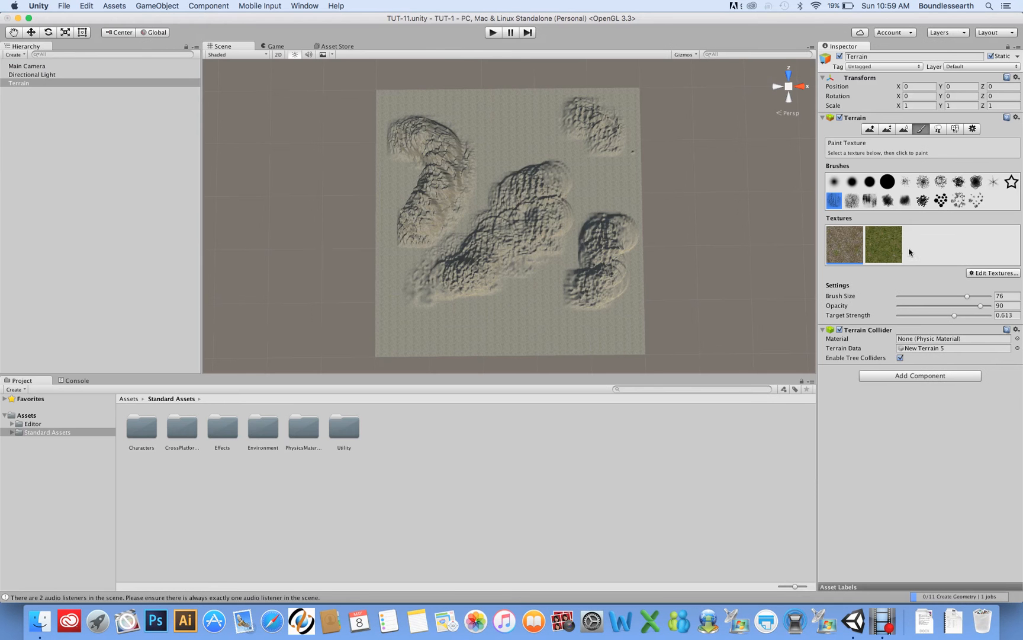
Step: Paint the GrassHillAlbedo texture over all the raised hills with the streaky textured brush
left_click(887, 249)
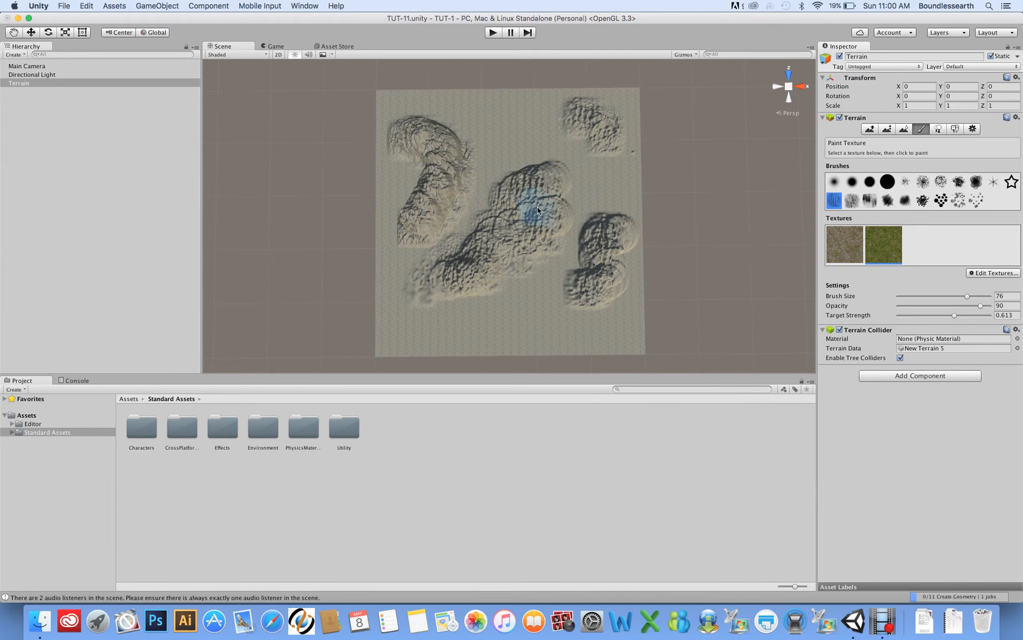
mouse_move(533, 205)
left_mouse_down()
mouse_move(428, 278)
mouse_move(492, 271)
mouse_move(536, 228)
mouse_move(549, 230)
mouse_move(554, 178)
mouse_move(523, 183)
mouse_move(430, 272)
mouse_move(423, 295)
mouse_move(568, 264)
mouse_move(563, 243)
mouse_move(409, 140)
mouse_move(432, 139)
mouse_move(434, 209)
mouse_move(415, 226)
mouse_move(462, 181)
left_mouse_up()
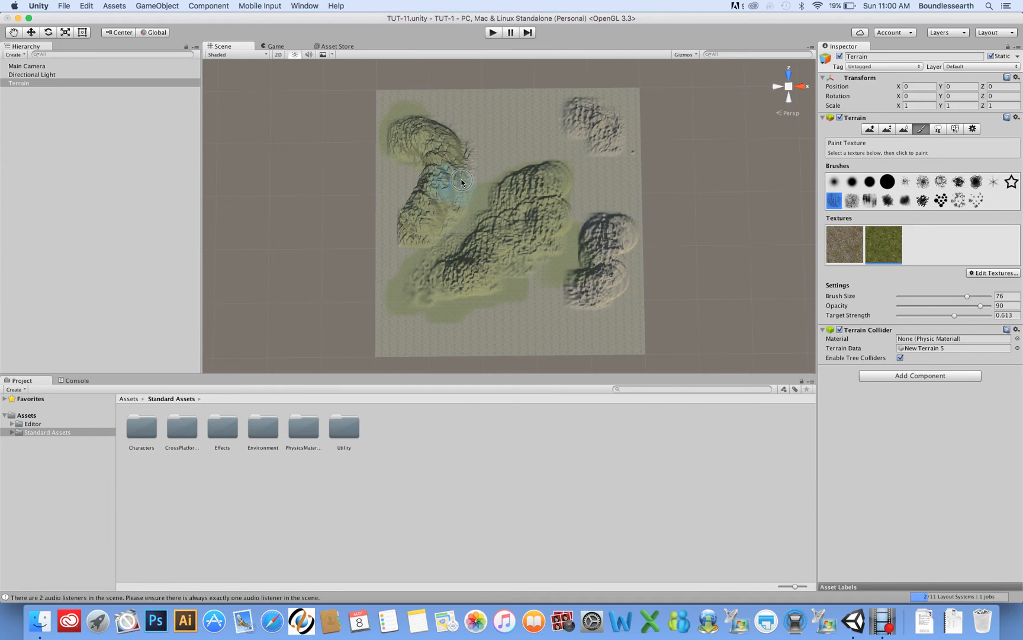
mouse_move(562, 133)
left_mouse_down()
mouse_move(571, 110)
mouse_move(583, 109)
mouse_move(605, 136)
mouse_move(595, 294)
mouse_move(619, 278)
left_mouse_up()
Step: Paint scattered grass patches over the flat ground between the hills with the last spotted brush at brush size 98
left_click(888, 183)
left_click_drag(967, 296, 988, 296)
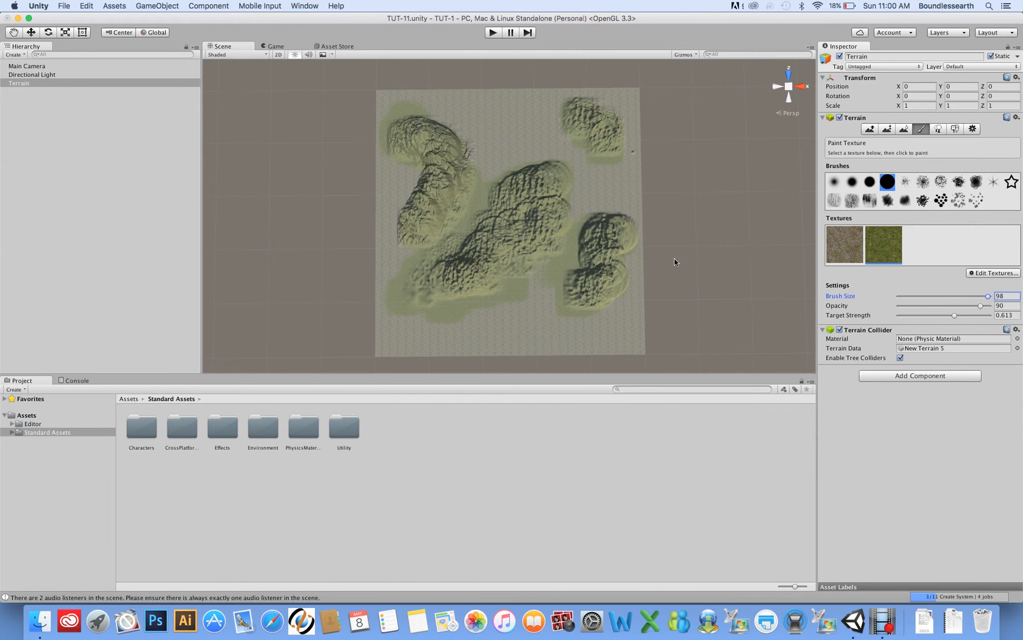
left_click(976, 200)
left_click(533, 312)
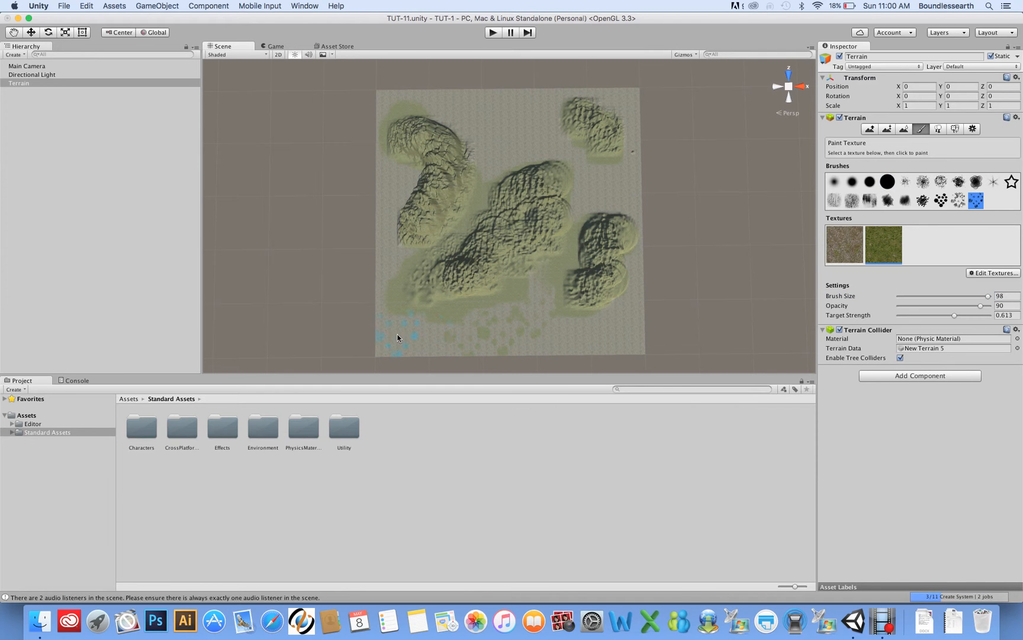
left_click(551, 338)
left_click(609, 190)
left_click(503, 144)
Step: Place the WaterProDaytime prefab from the Standard Assets Environment water prefabs in the scene and reset its Transform
left_click(42, 432)
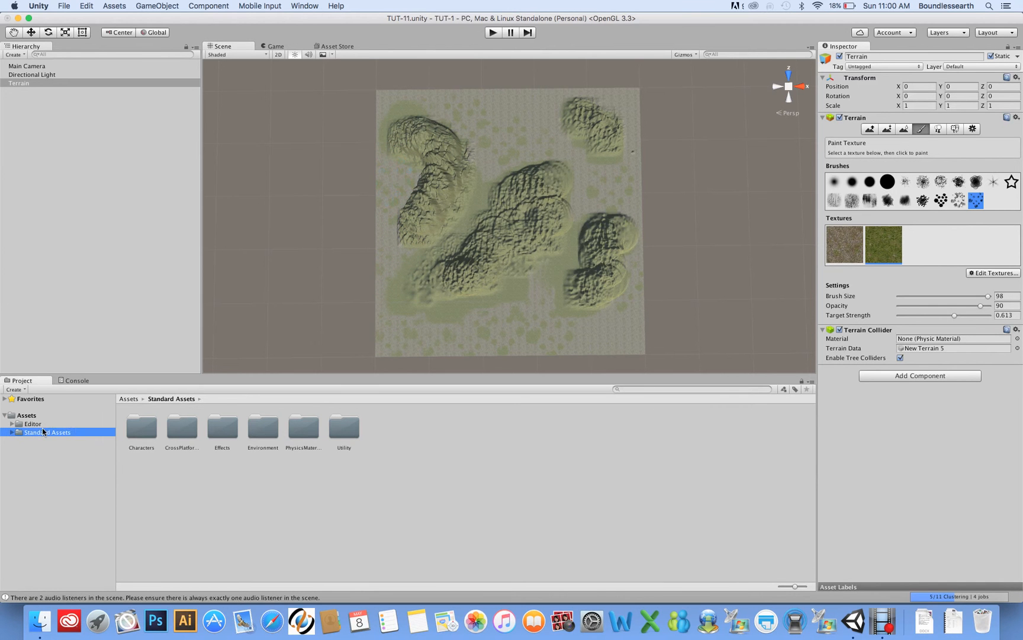
left_click(266, 432)
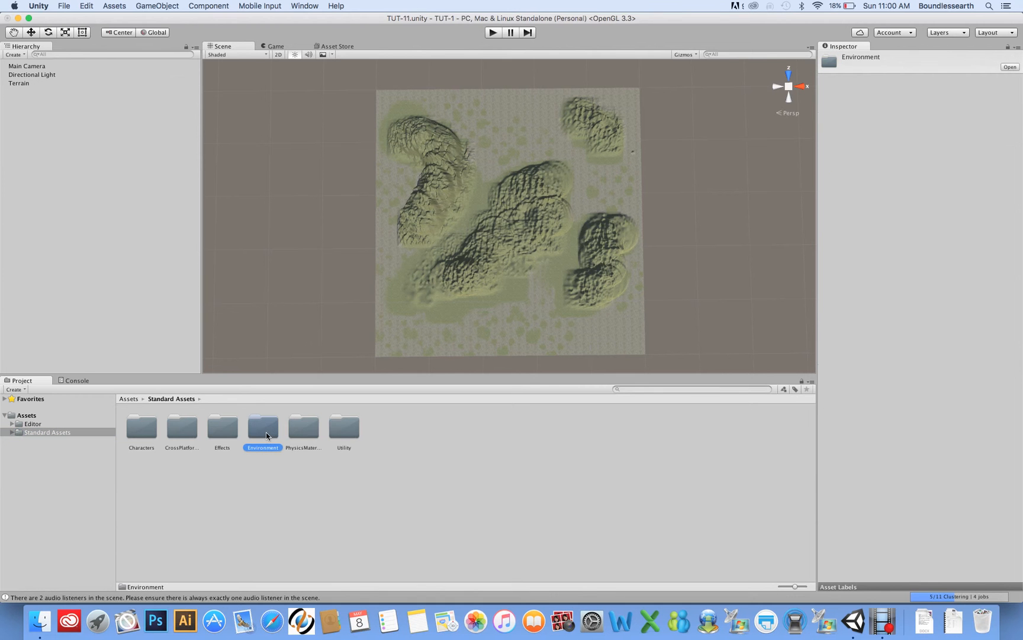
left_click(12, 432)
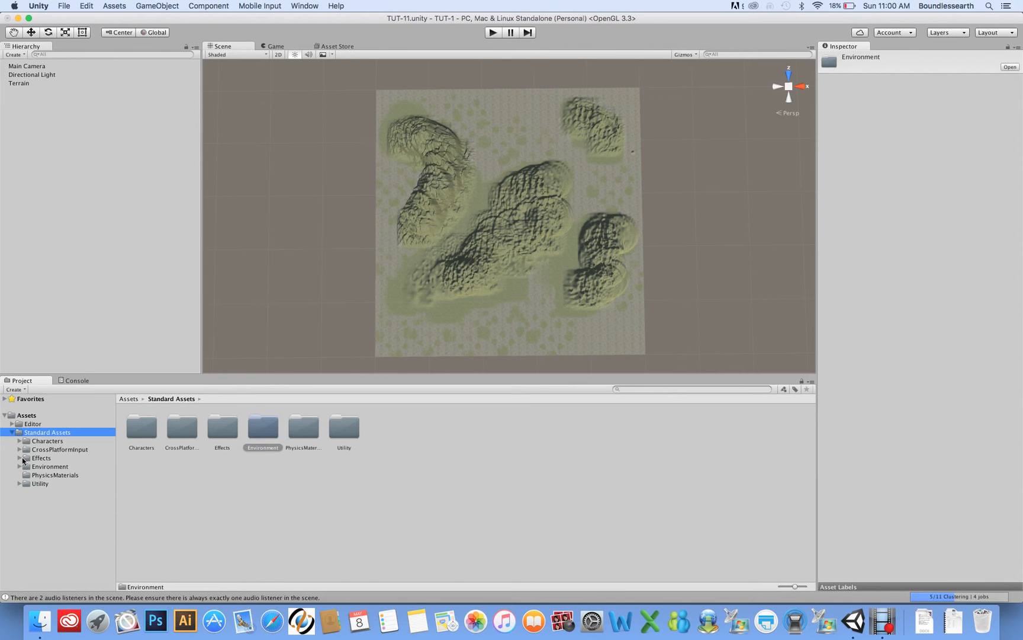
left_click(20, 467)
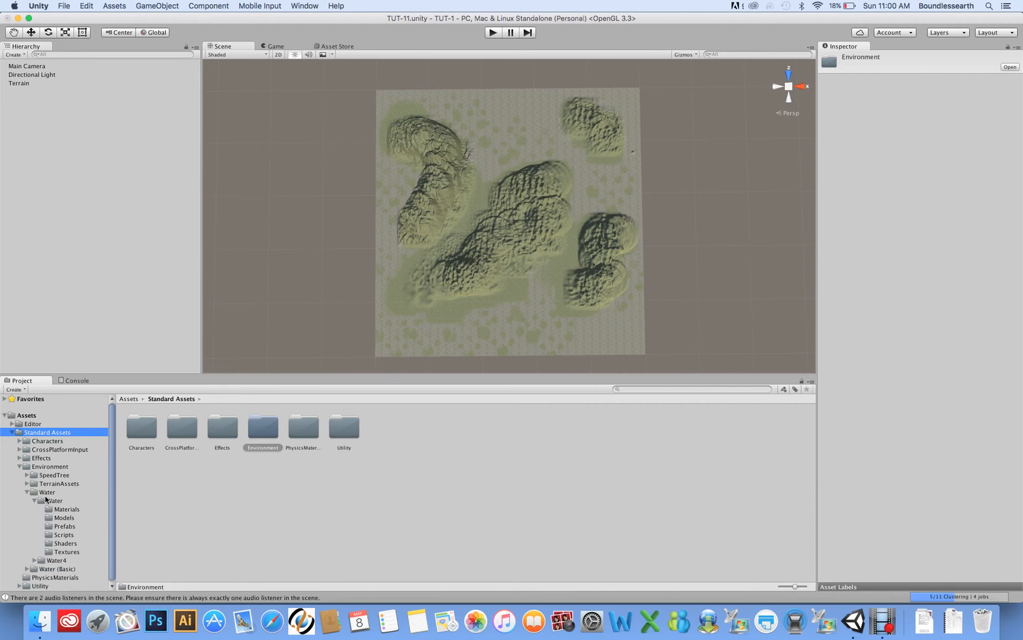
left_click(60, 526)
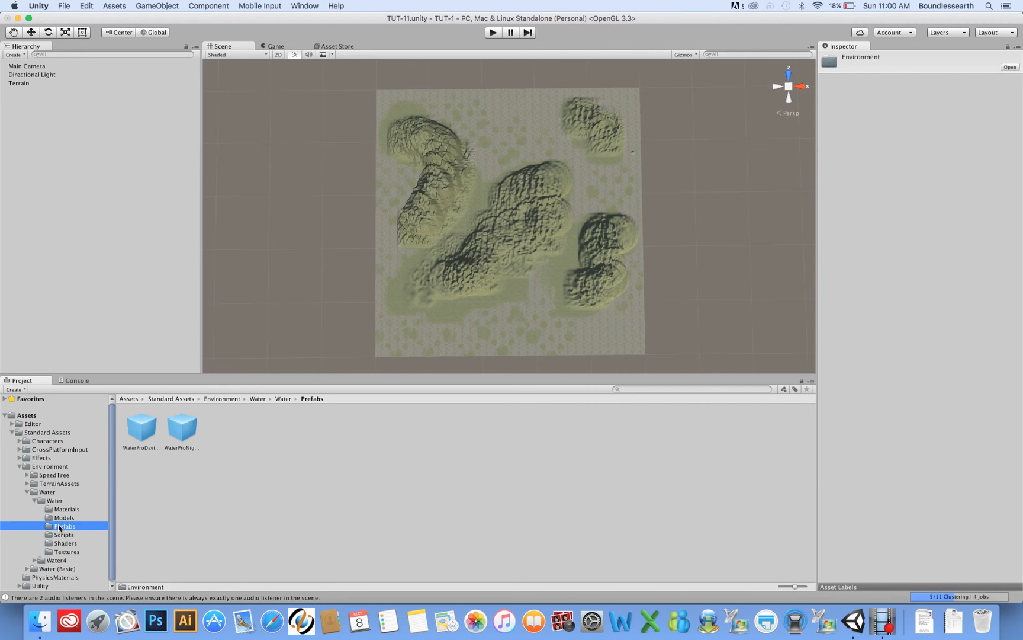
left_click(141, 428)
left_click_drag(140, 428, 505, 211)
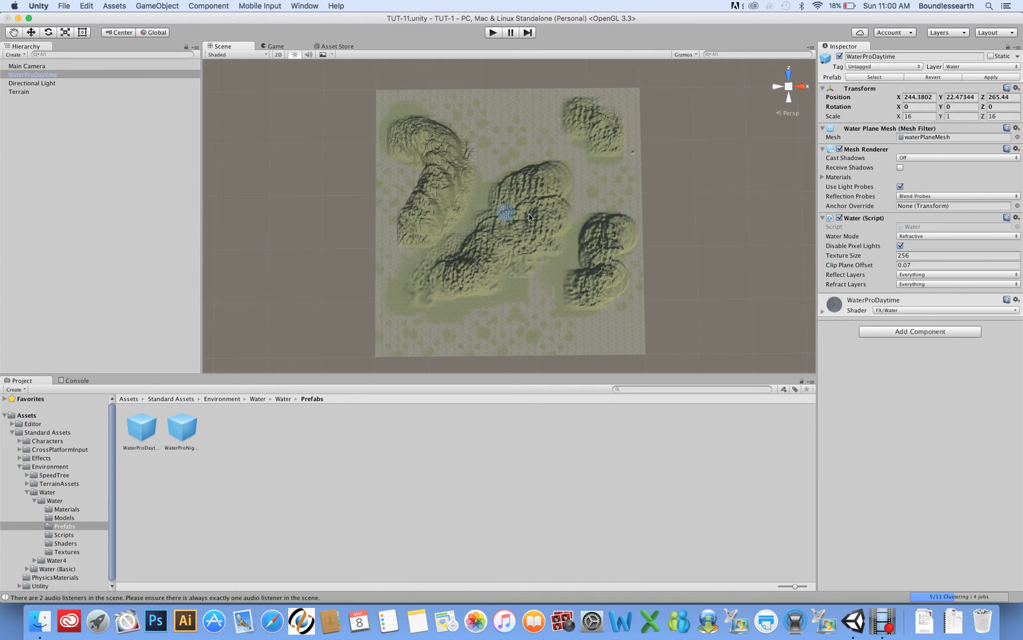
left_click(1017, 87)
left_click(982, 99)
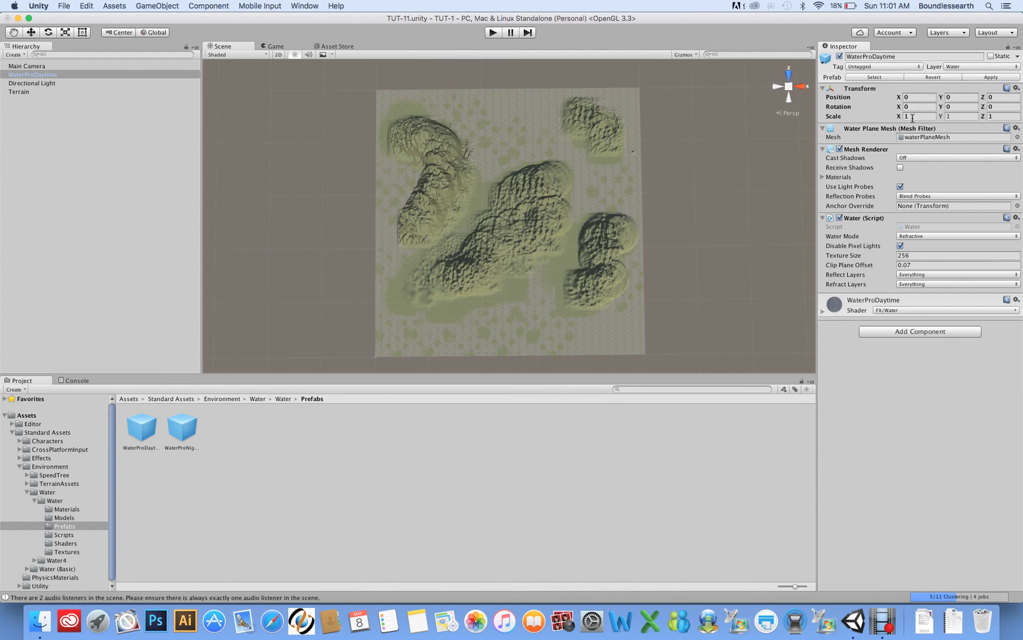
Step: Scale the WaterProDaytime plane to 375 in X, 0.2 in Y and 375 in Z
key("f")
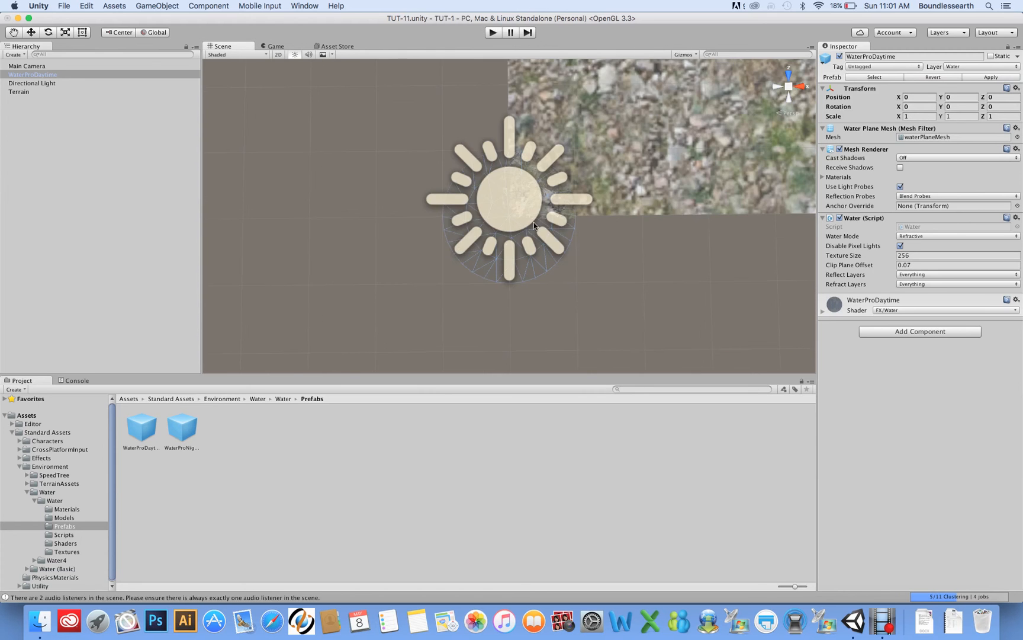
scroll(565, 214, "down", 2)
scroll(565, 215, "down", 5)
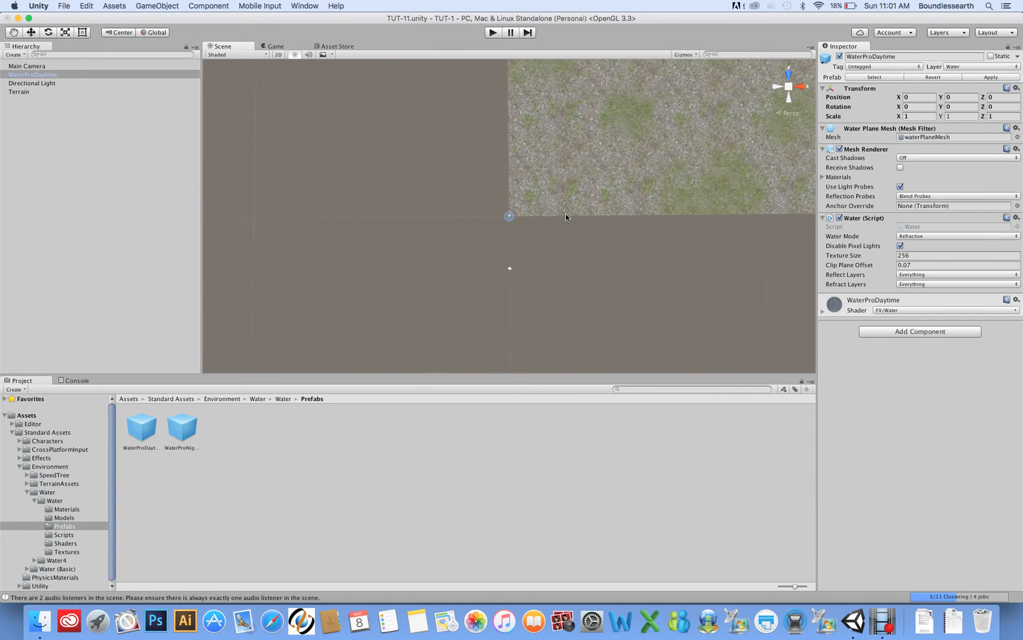
left_click(923, 116)
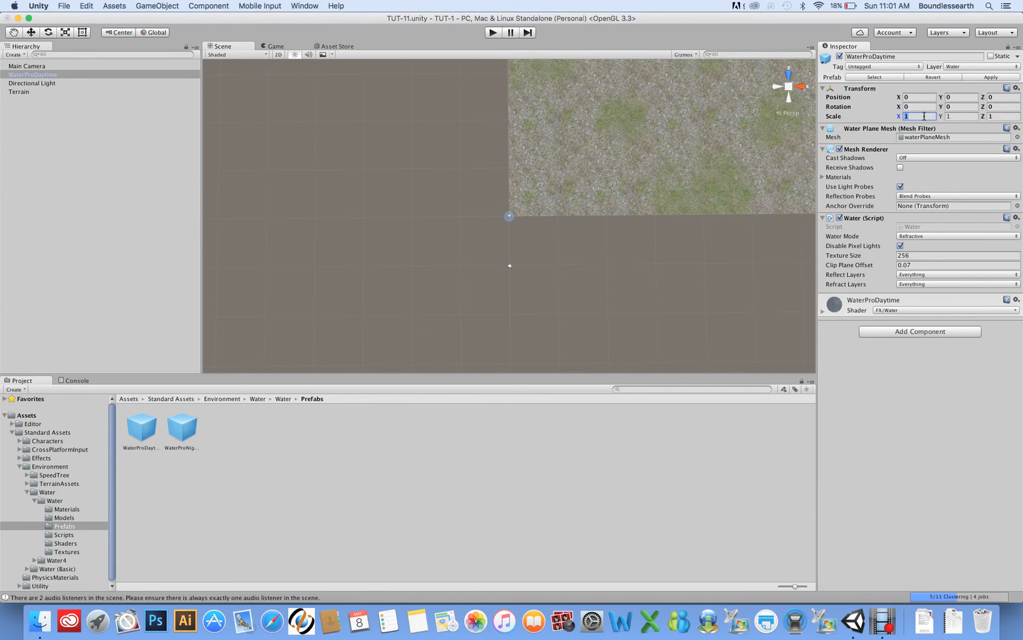
type("275")
key("Tab")
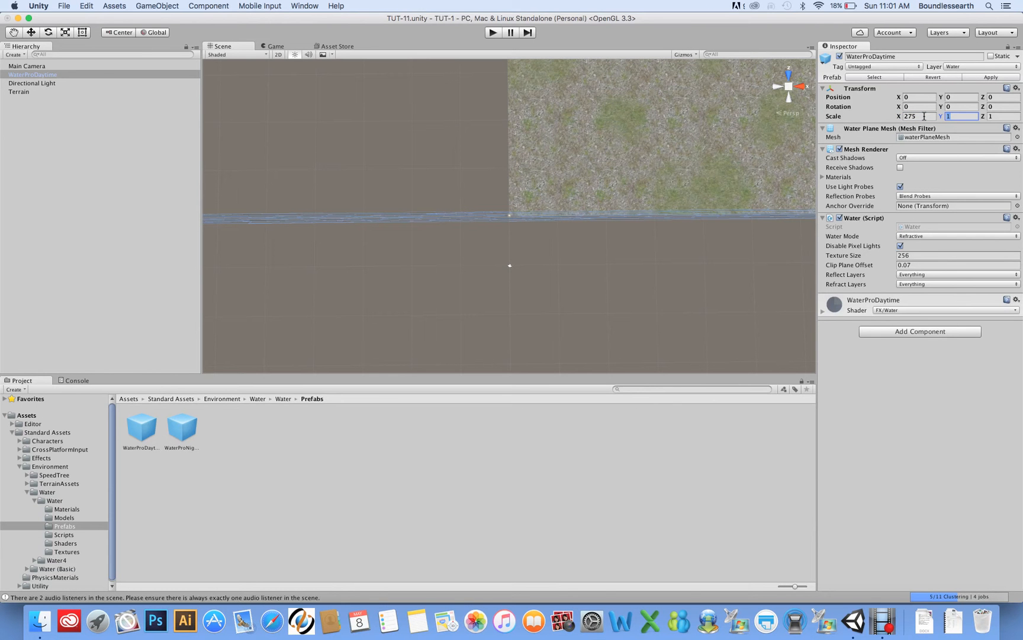
left_click(924, 116)
type("375")
key("Tab")
key("Tab")
type("375")
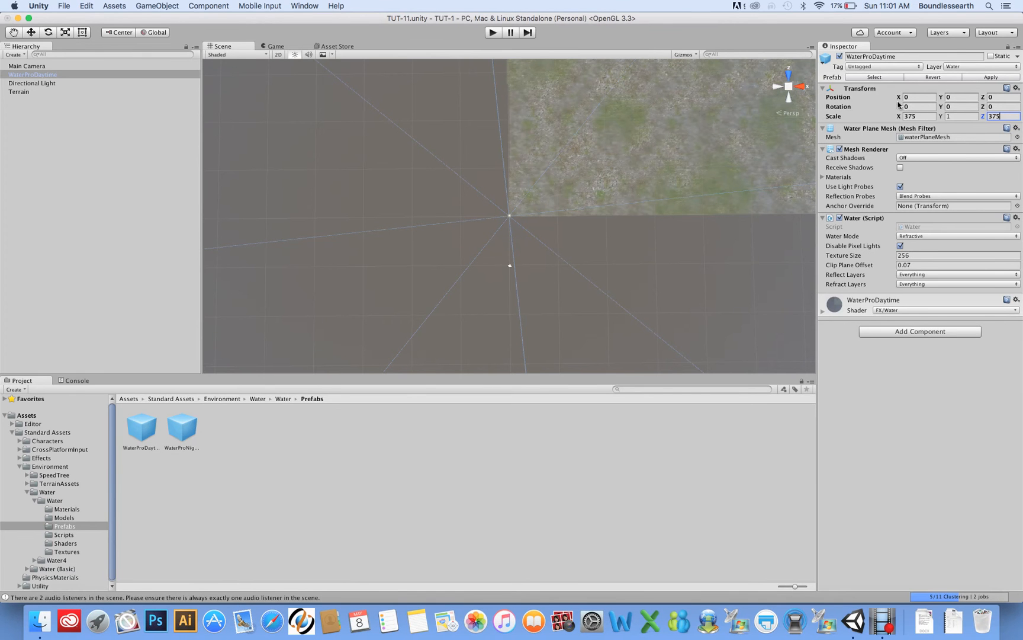
left_click(967, 115)
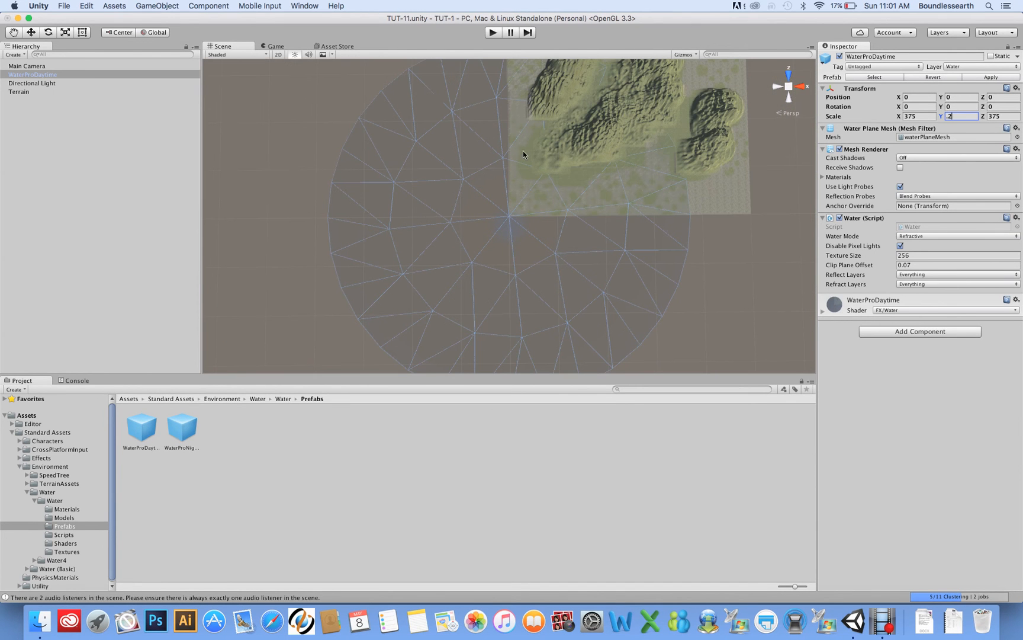
Step: Move the water plane to about X 259, Z 248 so it is centred under the terrain
left_click(32, 34)
left_click_drag(513, 216, 640, 100)
scroll(639, 96, "down", 5)
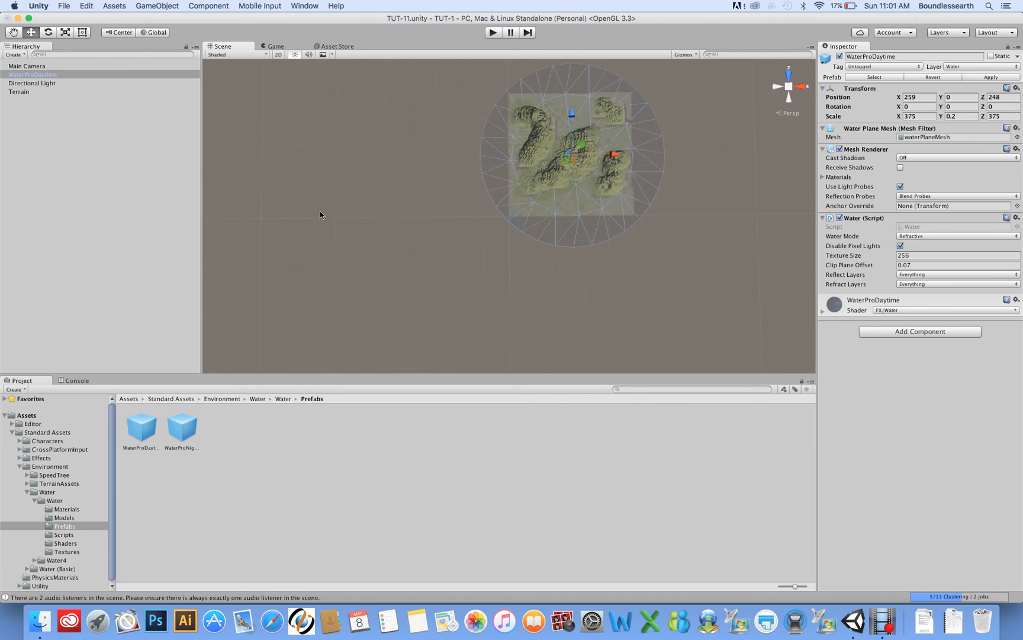
Step: Place the FPSController prefab from the FirstPersonCharacter prefabs in the scene and reset its Transform
left_click(19, 466)
left_click(19, 441)
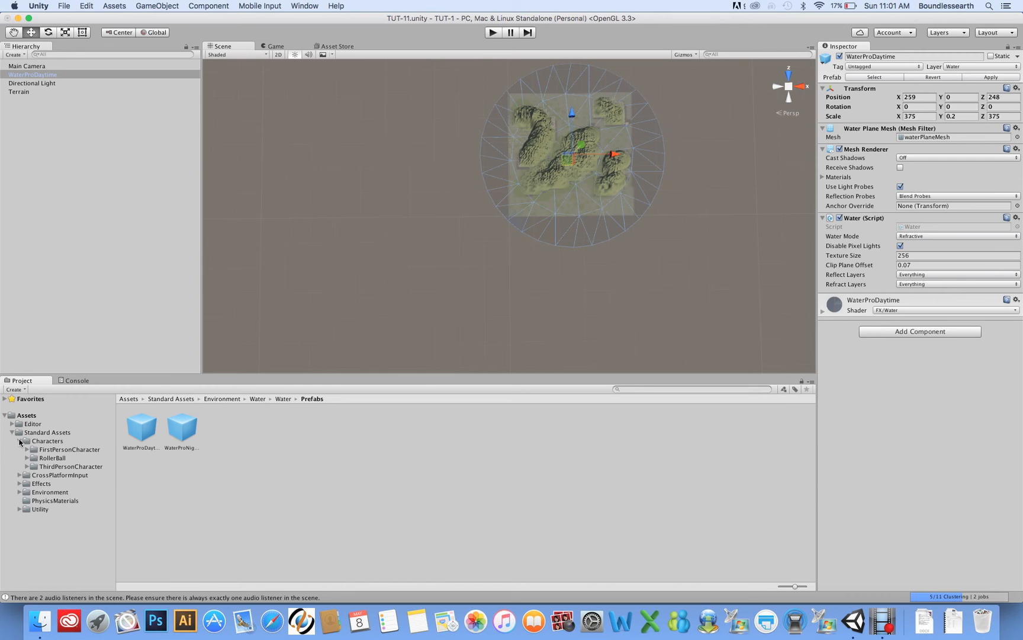
left_click(27, 450)
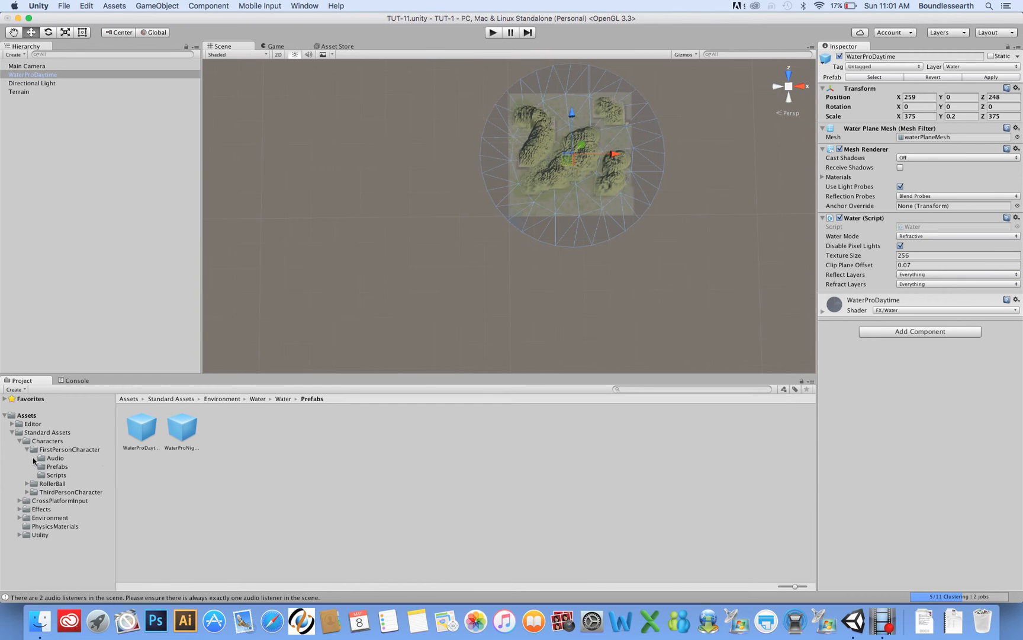
left_click(44, 468)
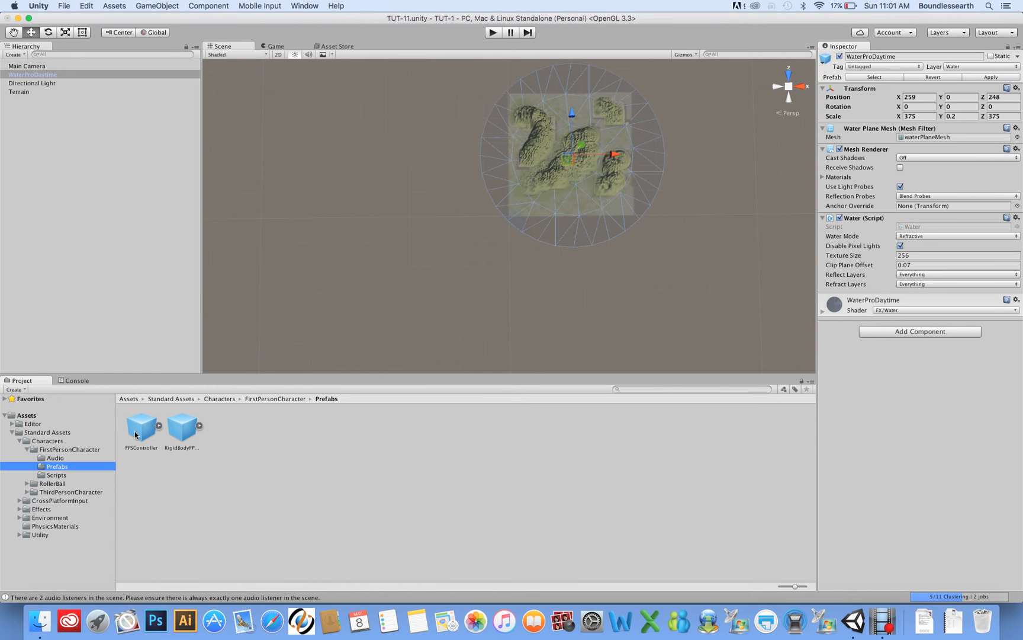
left_click_drag(143, 432, 512, 208)
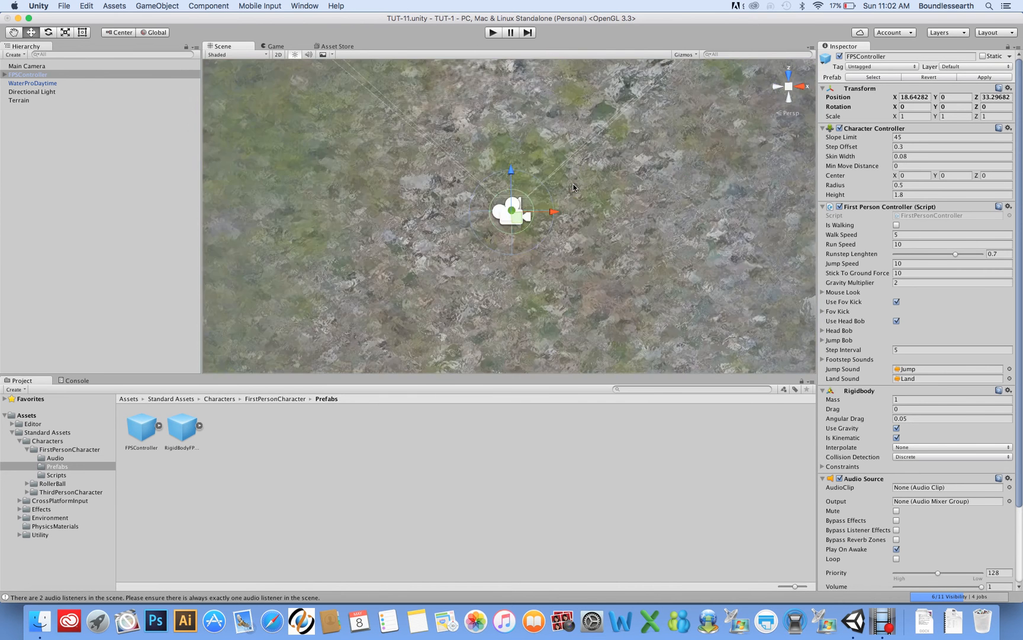
key("f")
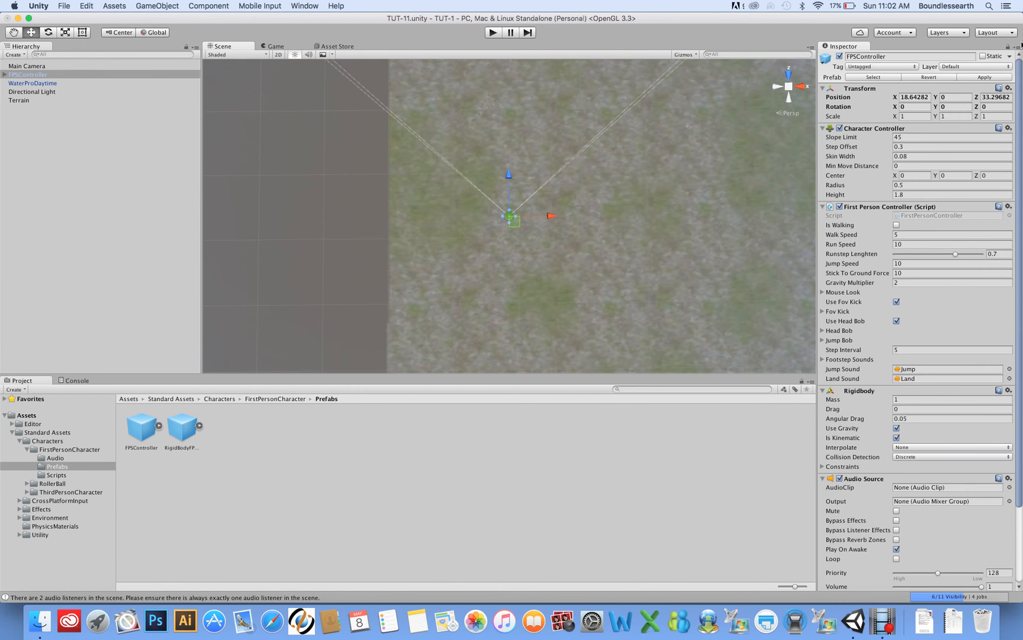
left_click(1009, 89)
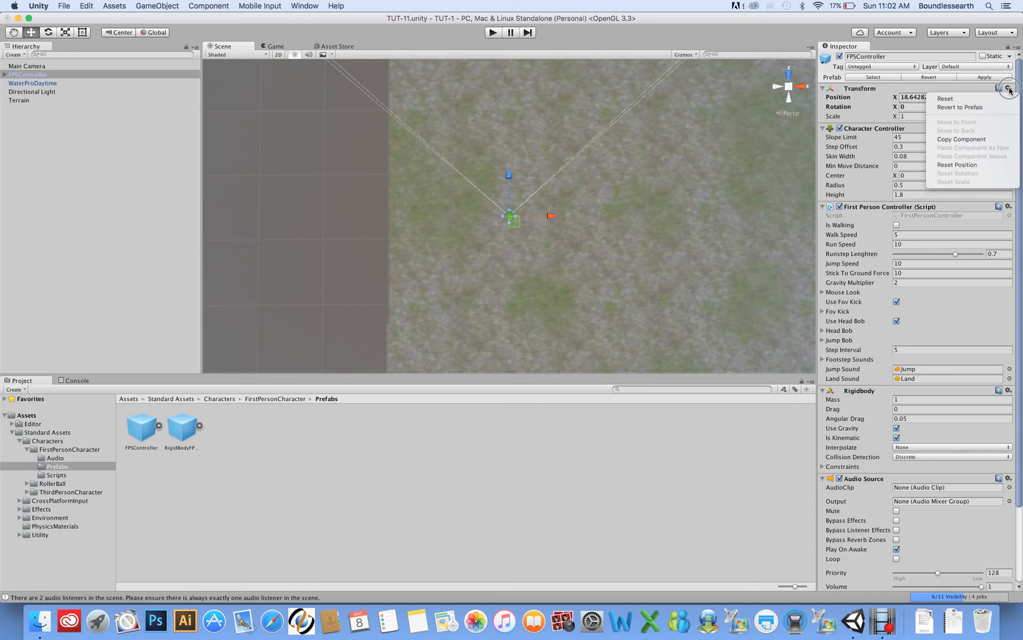
left_click(972, 99)
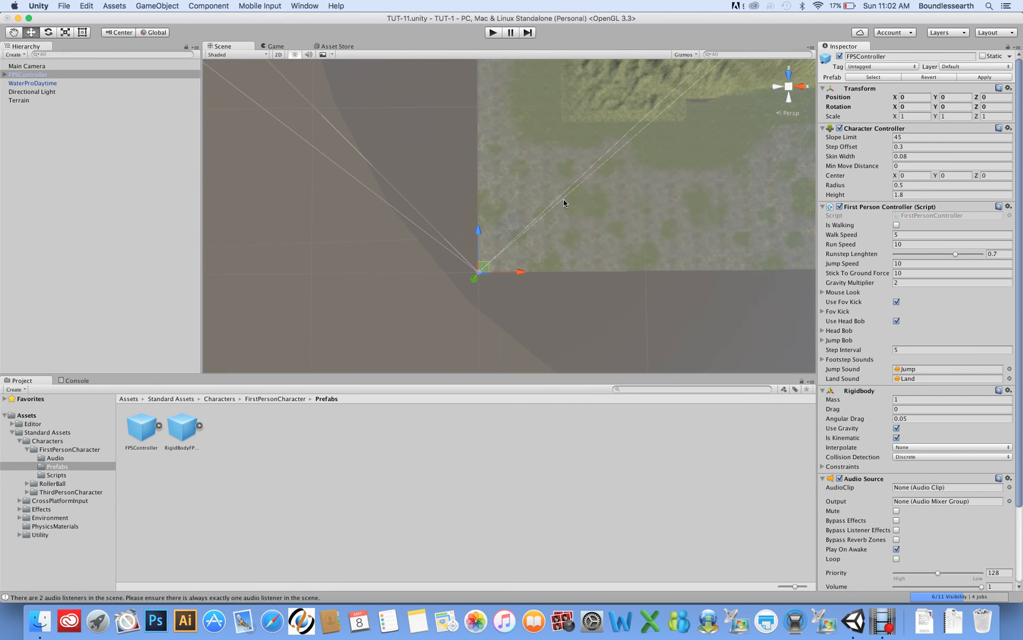
Step: Set the FPSController's Y rotation to 45 so it faces across the terrain
left_click(951, 108)
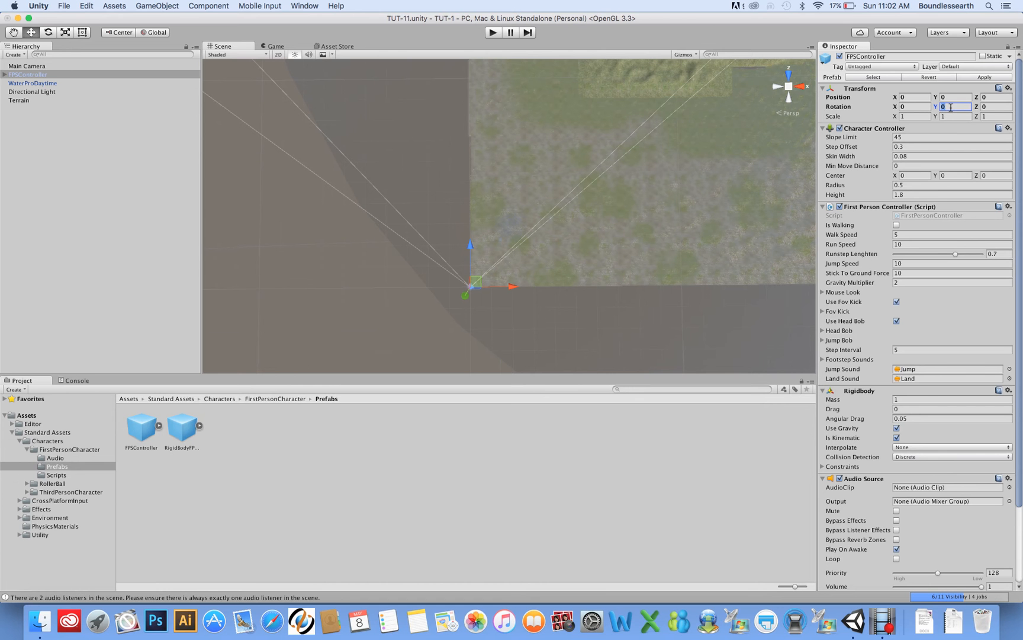
type("45")
scroll(950, 107, "down", 3)
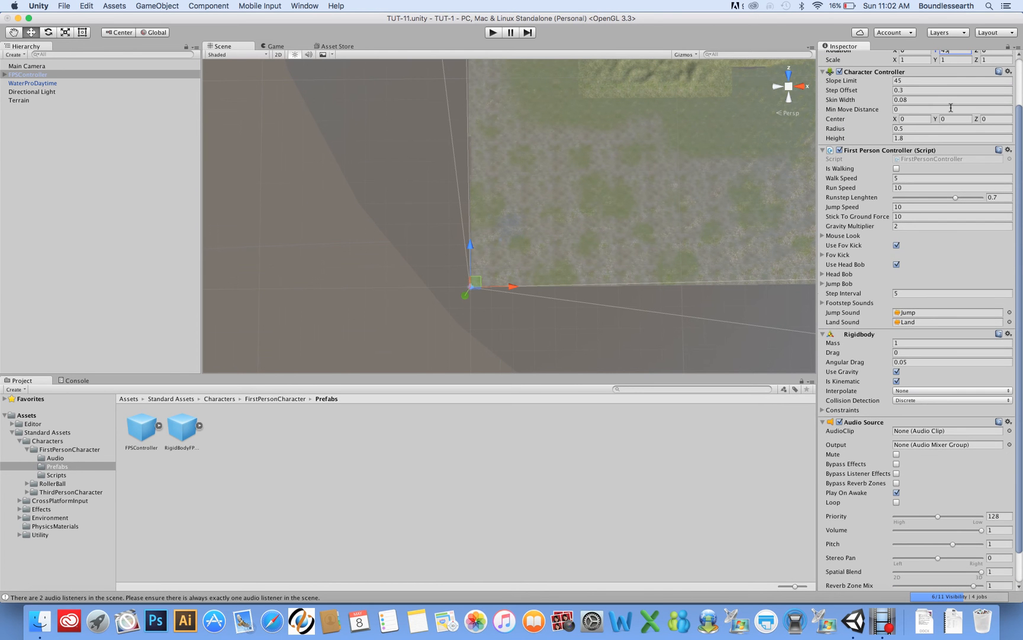
scroll(770, 188, "down", 10)
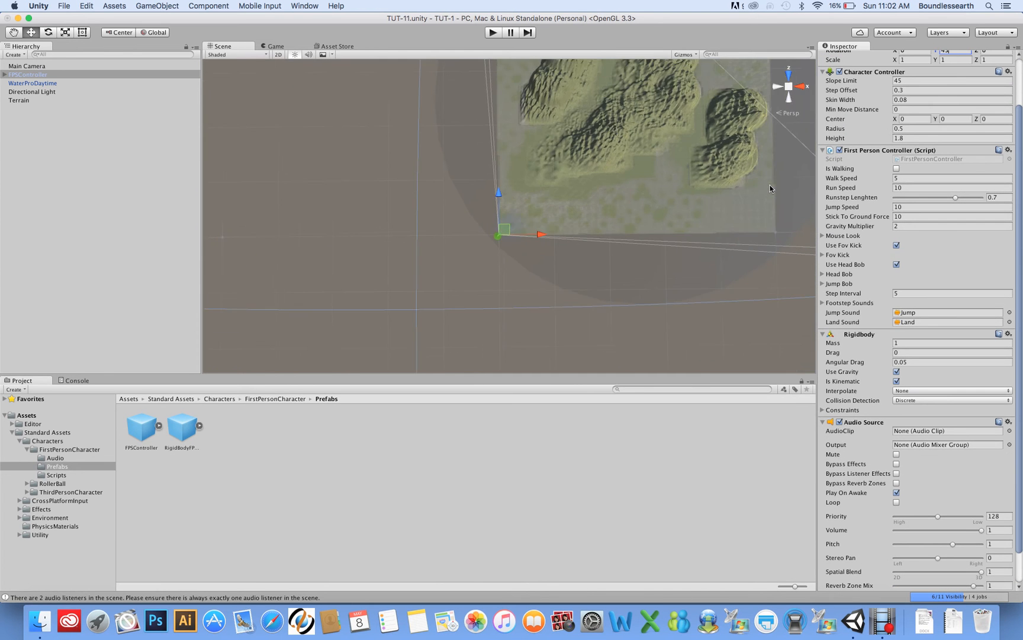
Step: Raise the FPSController at the terrain's corner to a Y position of 1.5
scroll(770, 188, "up", 2)
scroll(770, 188, "up", 1)
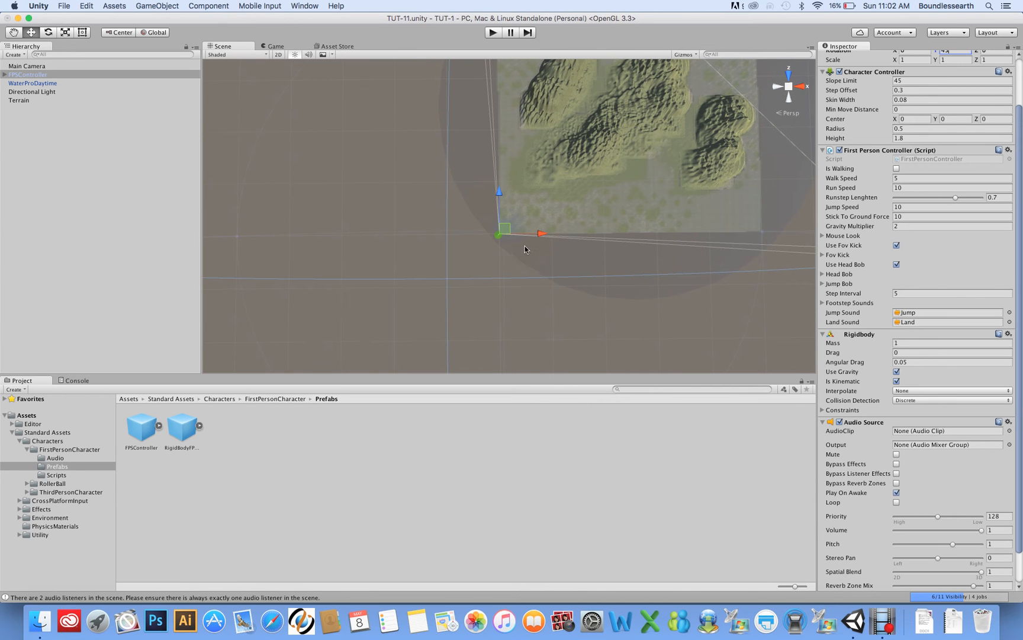
left_click(802, 88)
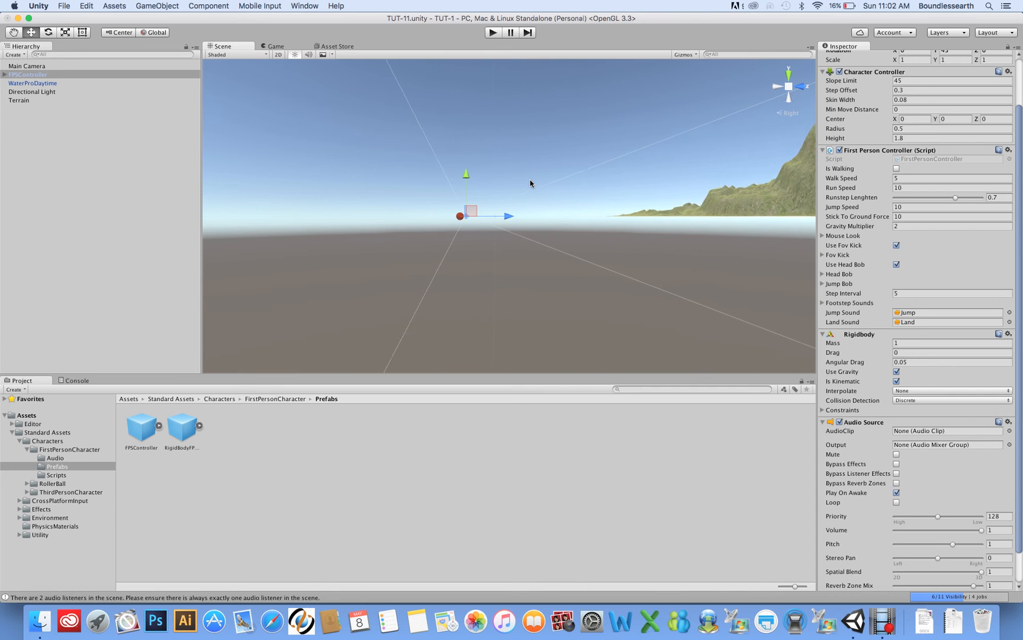
left_click(15, 33)
left_click_drag(524, 242, 541, 288)
scroll(541, 289, "up", 5)
scroll(541, 289, "up", 3)
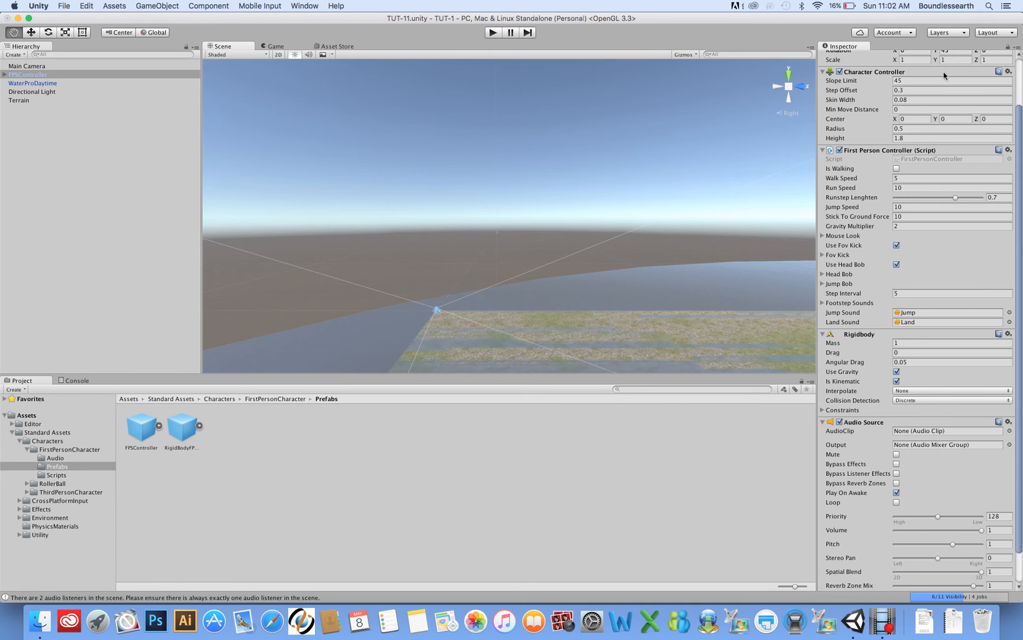
left_click(4, 74)
left_click(21, 84)
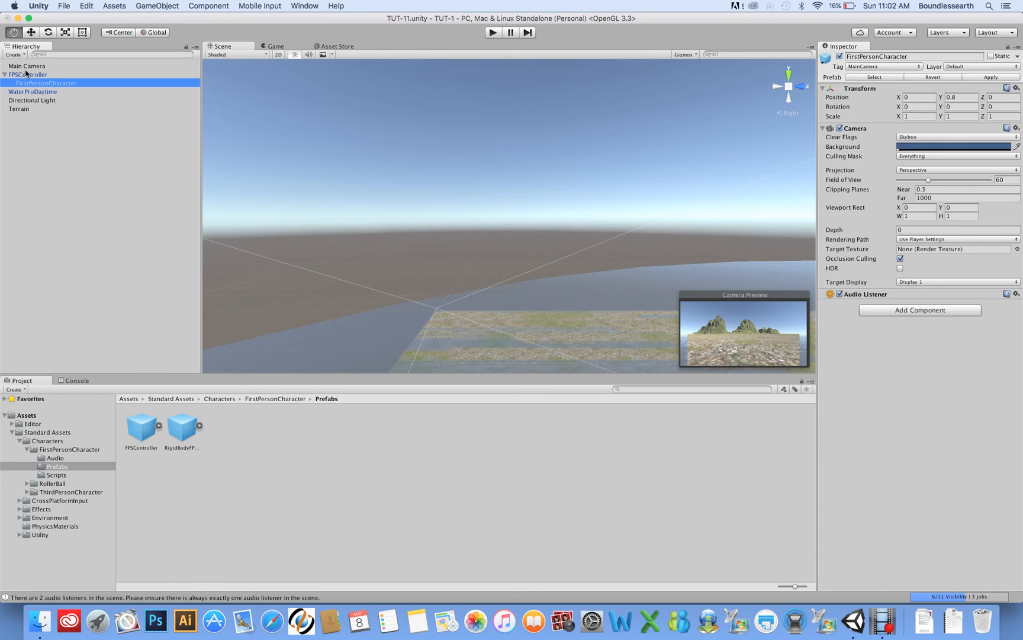
left_click(26, 74)
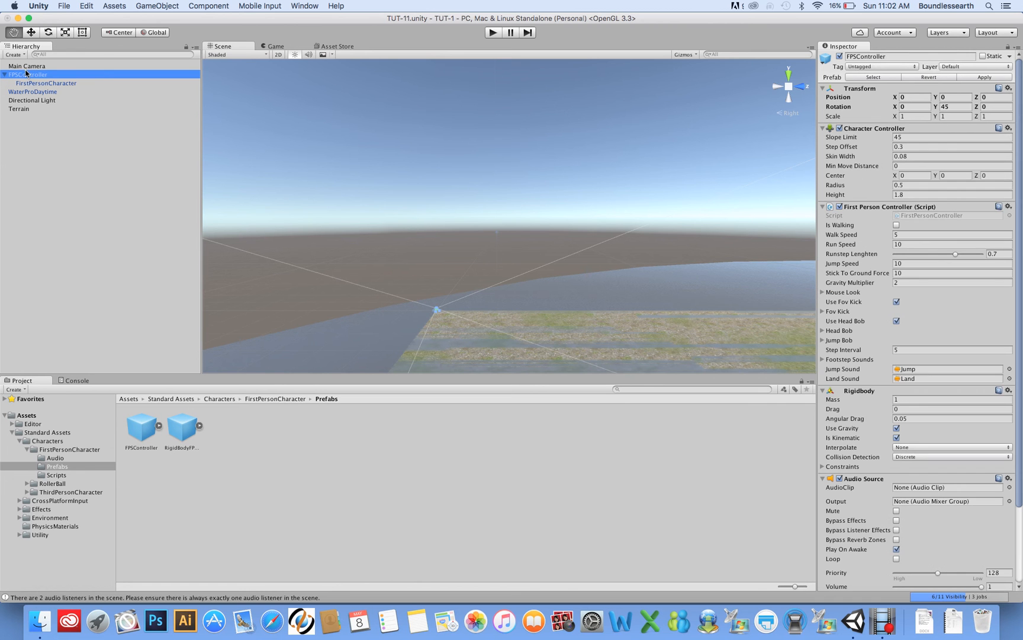
left_click(952, 98)
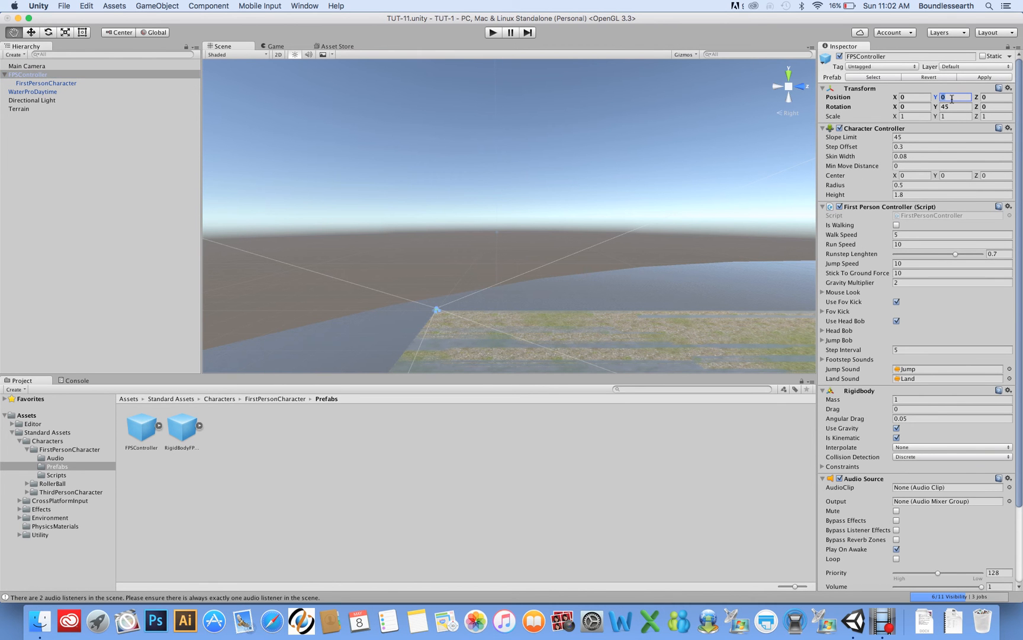
type("1")
key("BackSpace")
type("2")
key("BackSpace")
type("1.5")
Step: Play-test the scene by walking and jumping the first-person controller toward the hills, and stop play mode
left_click(492, 34)
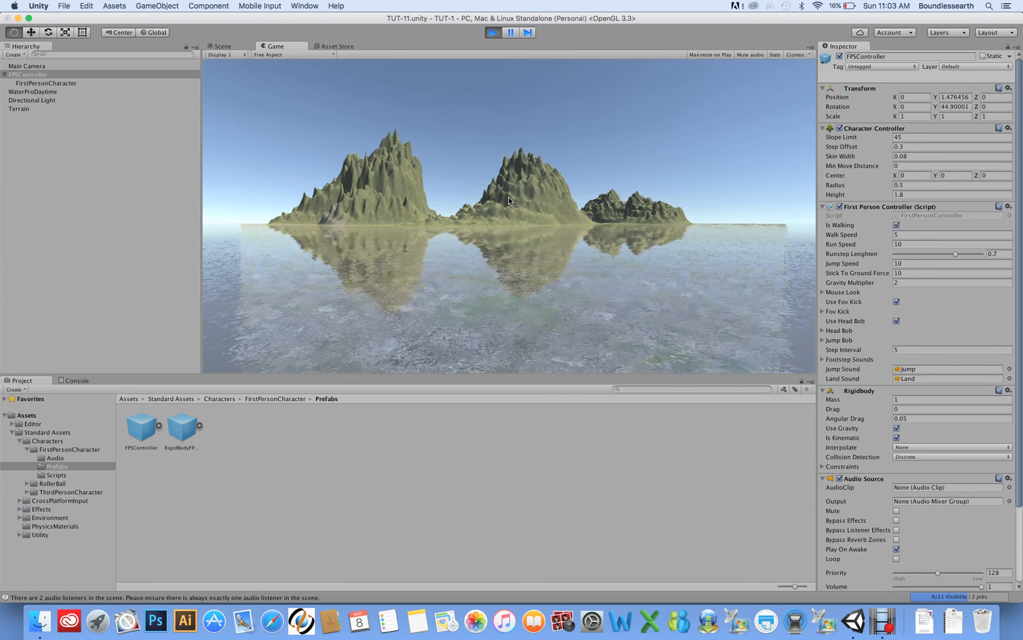
key("w")
key("w")
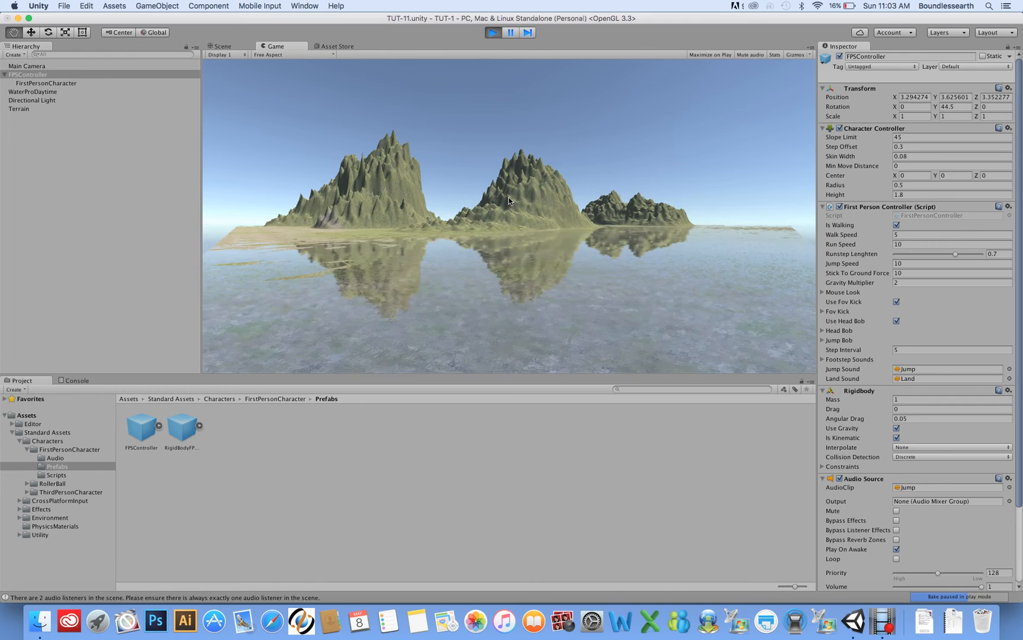
key("w")
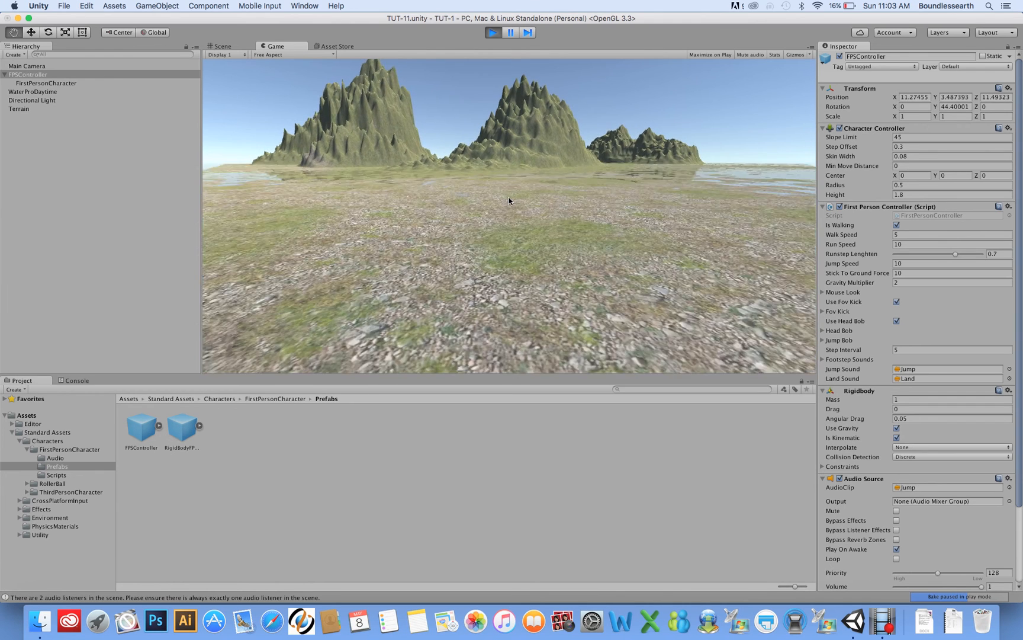
key("space")
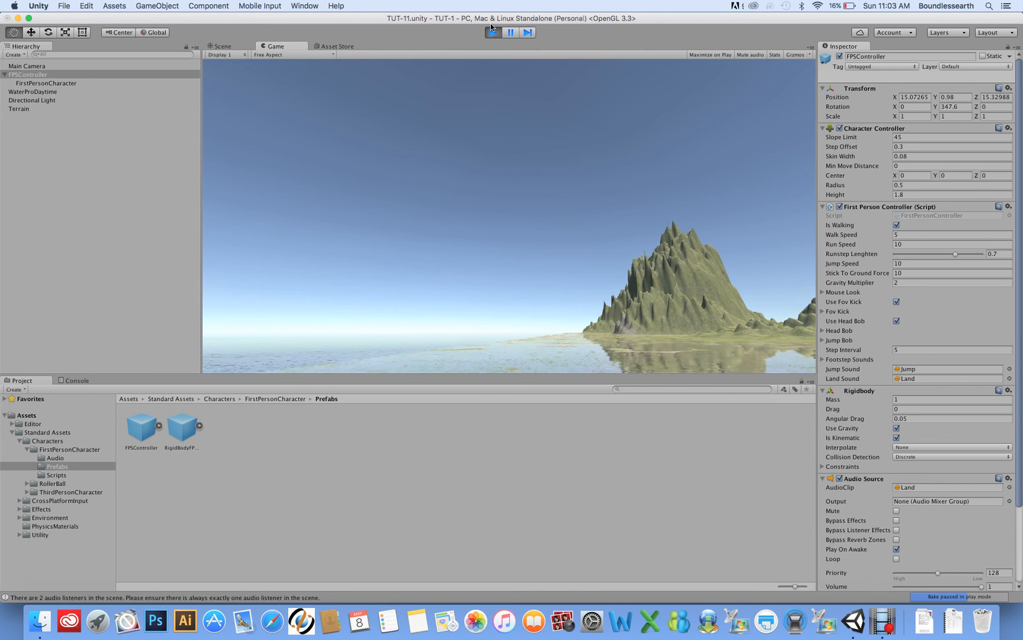
left_click(492, 32)
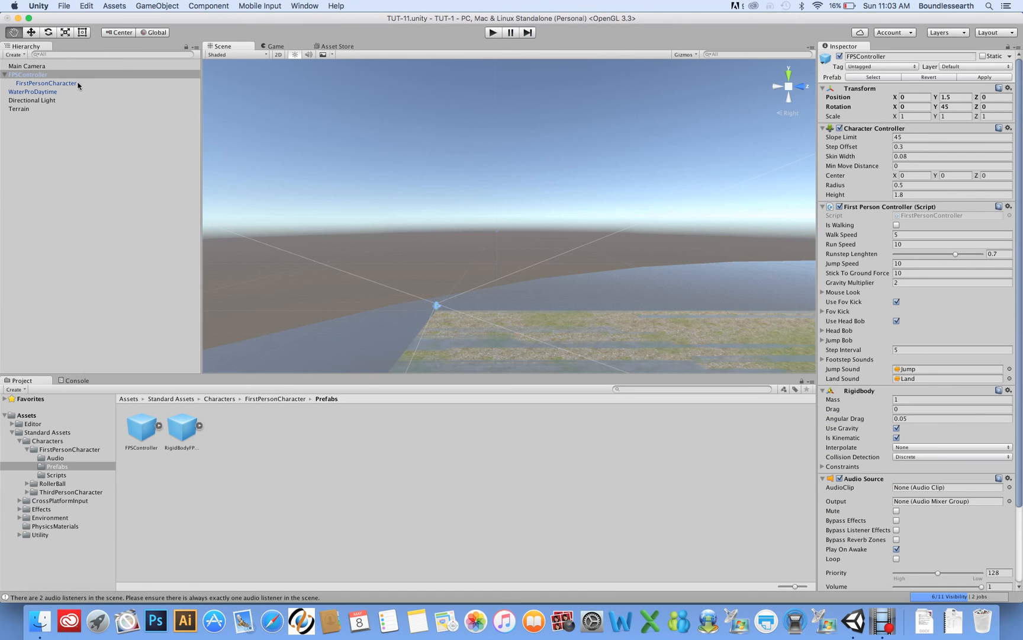
Step: Set the WaterProDaytime plane's Y scale to 1 and its Y position to 0.2, and briefly play-test the water level
left_click(43, 93)
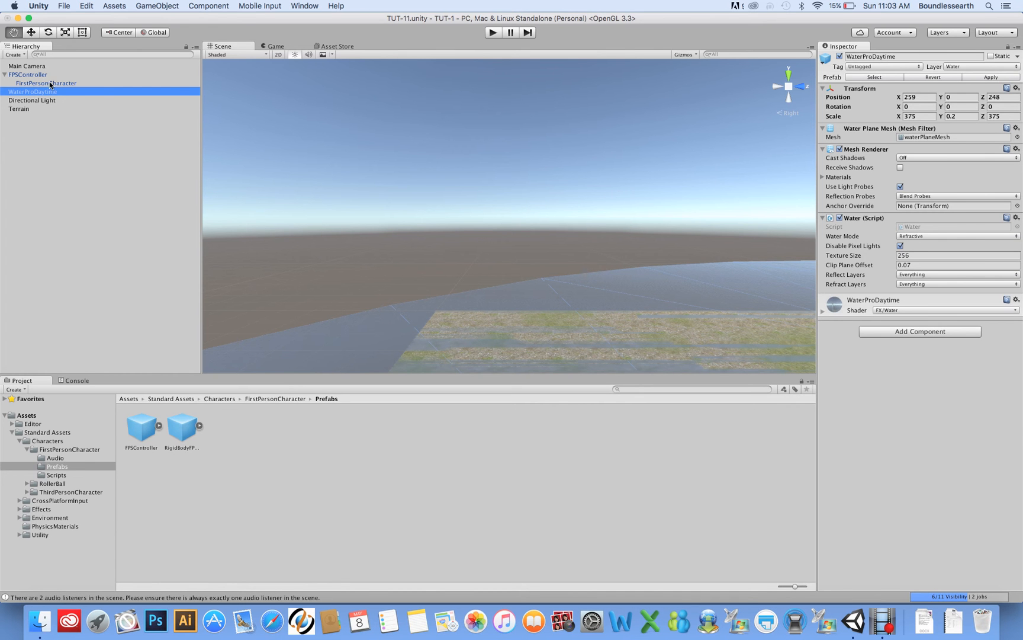
left_click(31, 109)
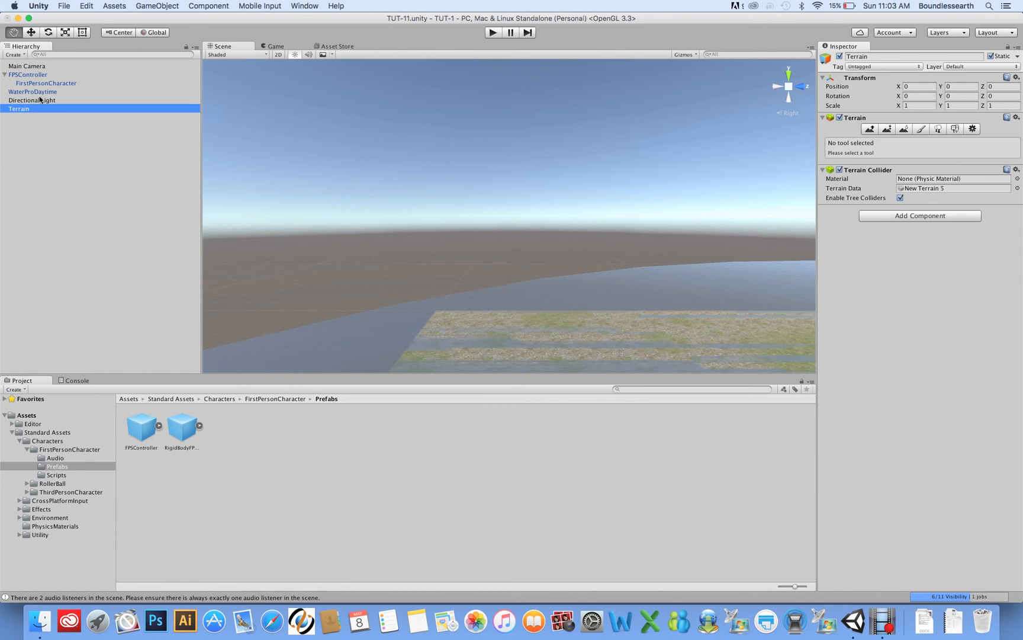
left_click(38, 92)
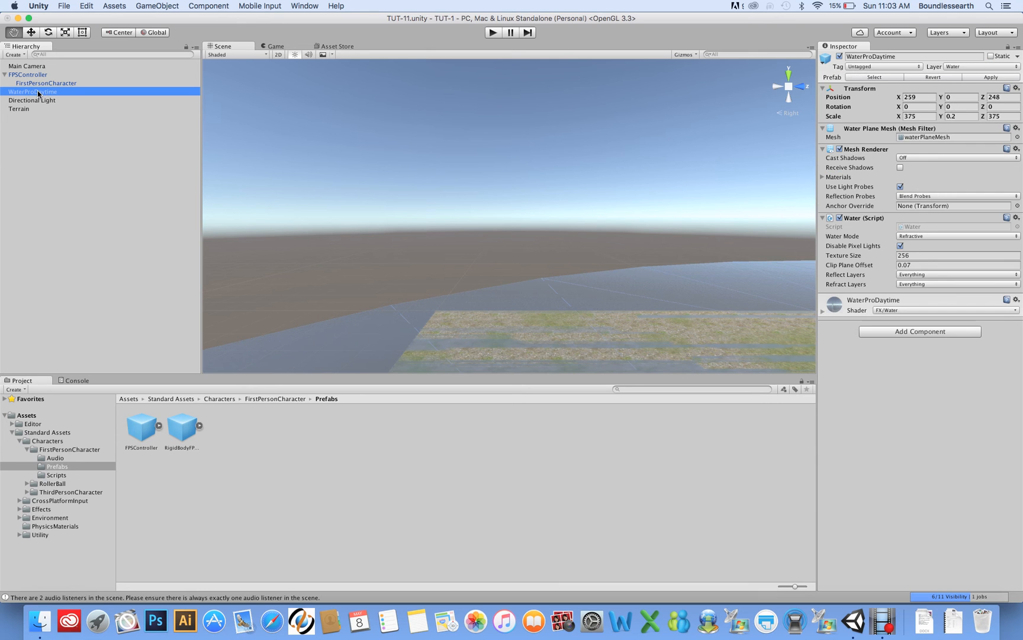
left_click(960, 115)
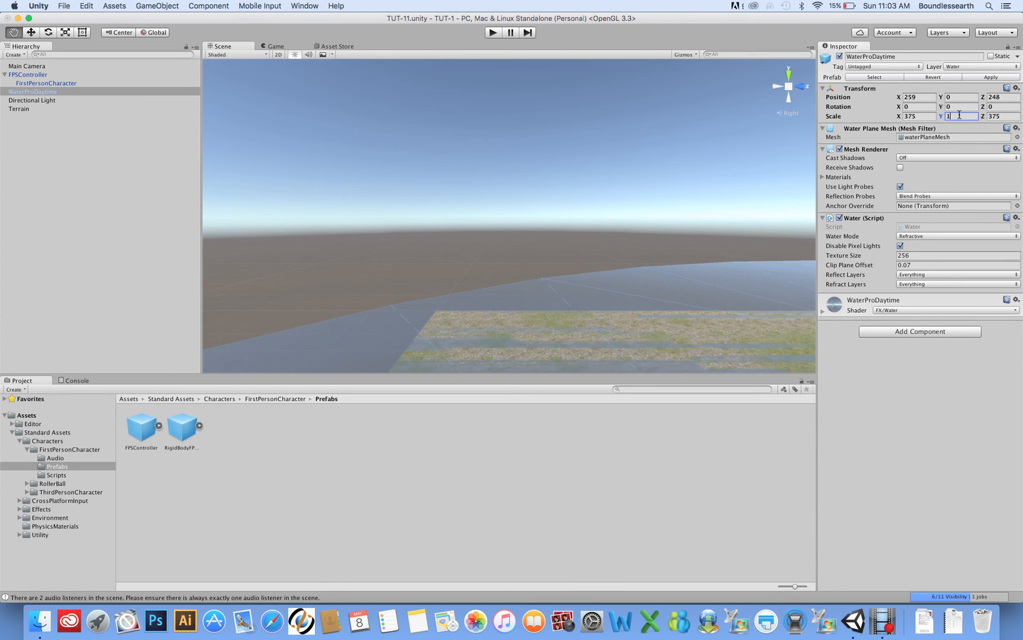
left_click(961, 97)
type(".2")
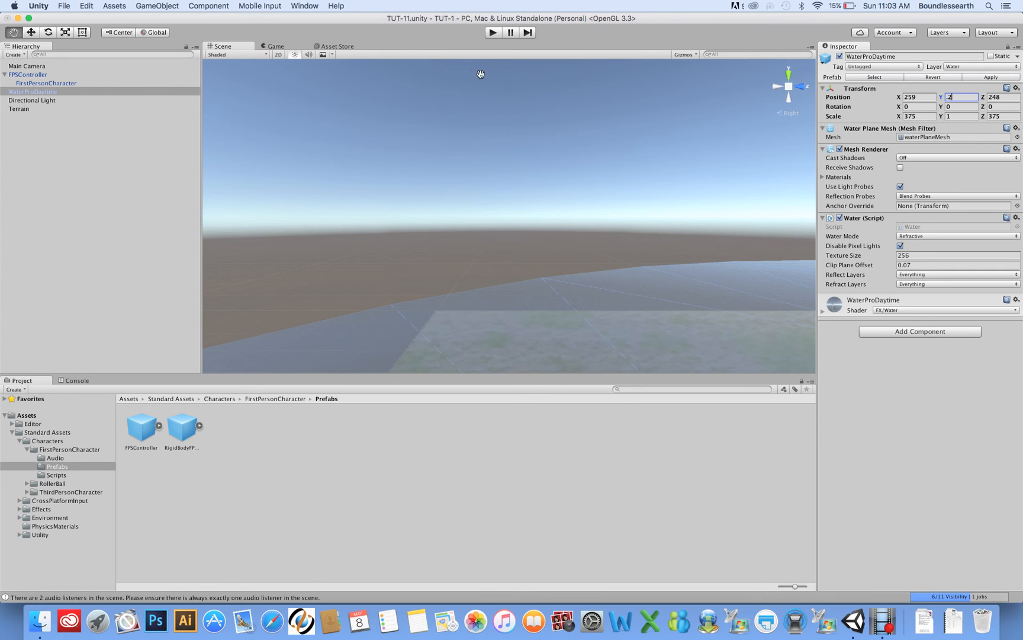
left_click(492, 33)
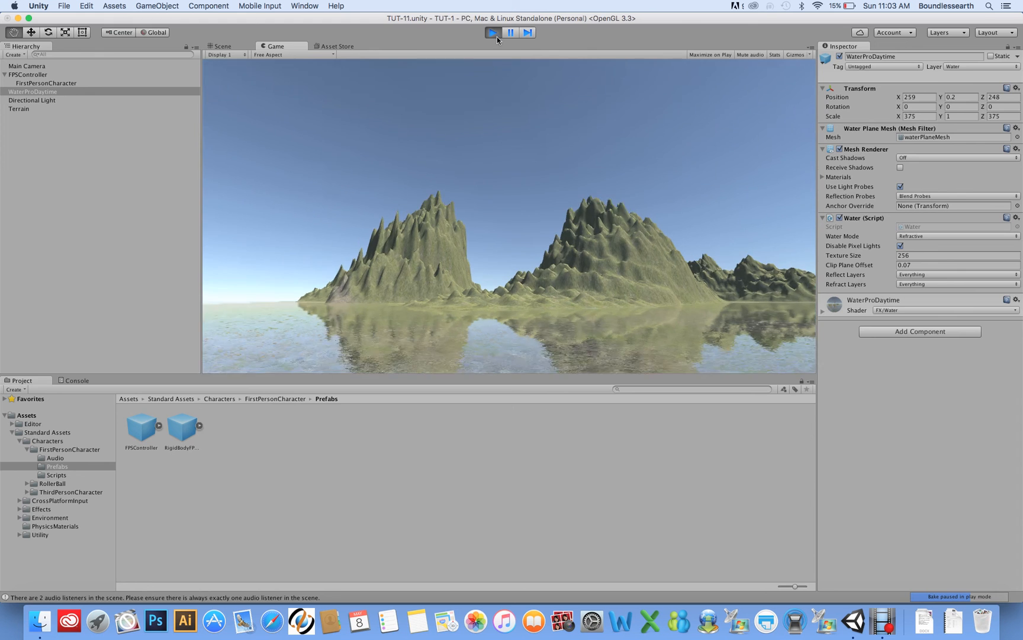
left_click(493, 33)
Step: Set the FPSController's run speed to 50 and its jump speed to 30
left_click(81, 83)
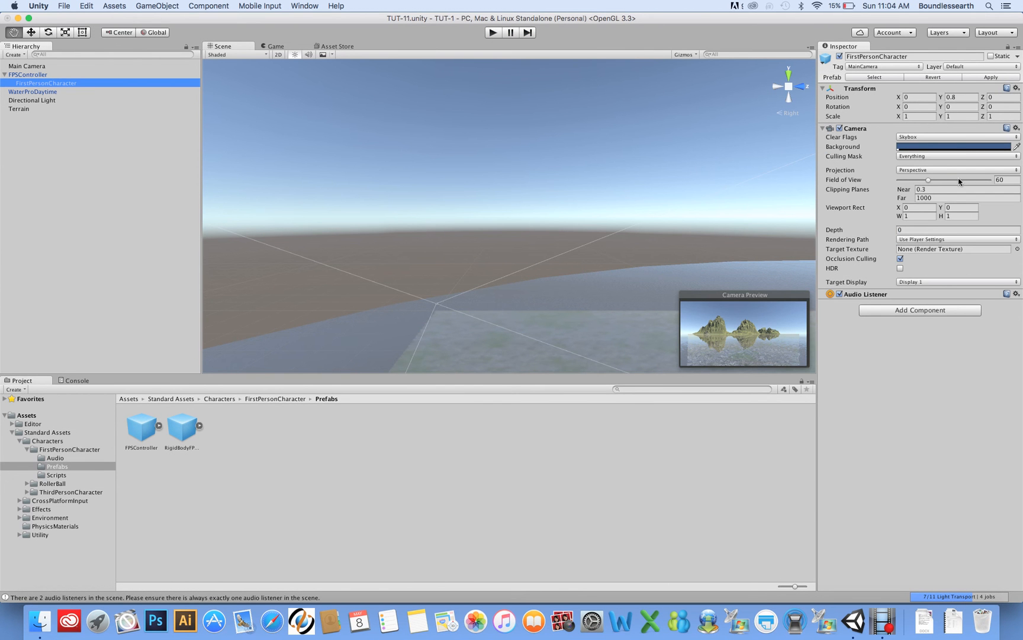
left_click(27, 74)
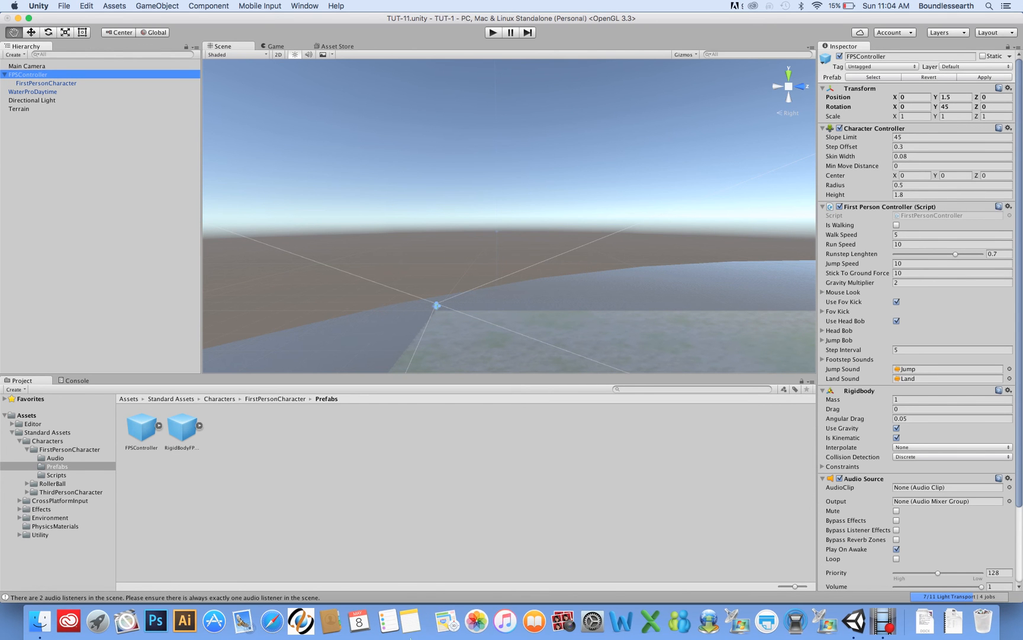
left_click(916, 243)
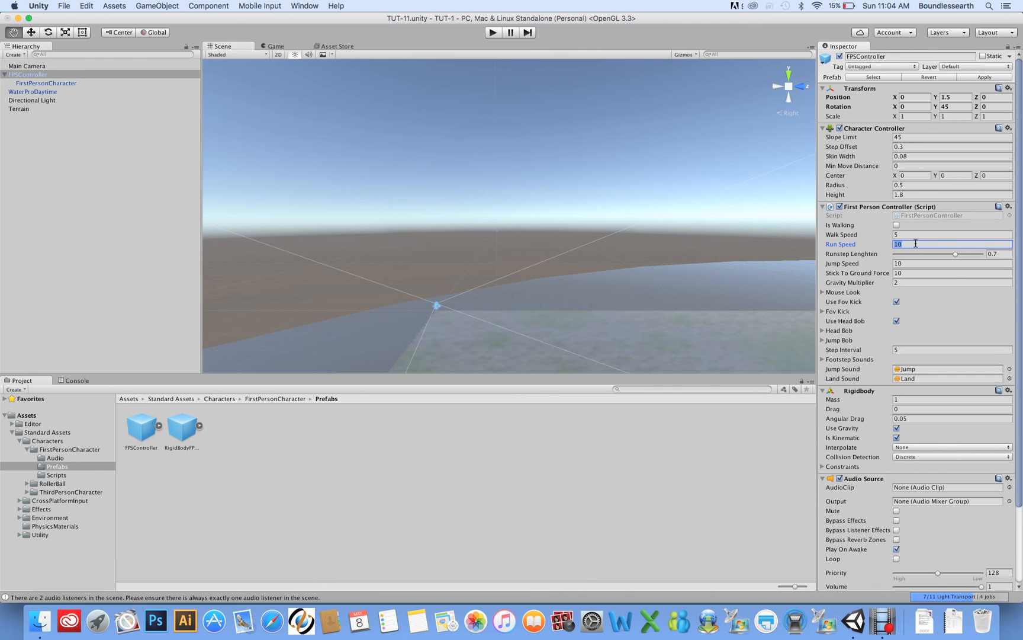
type("50")
left_click(915, 264)
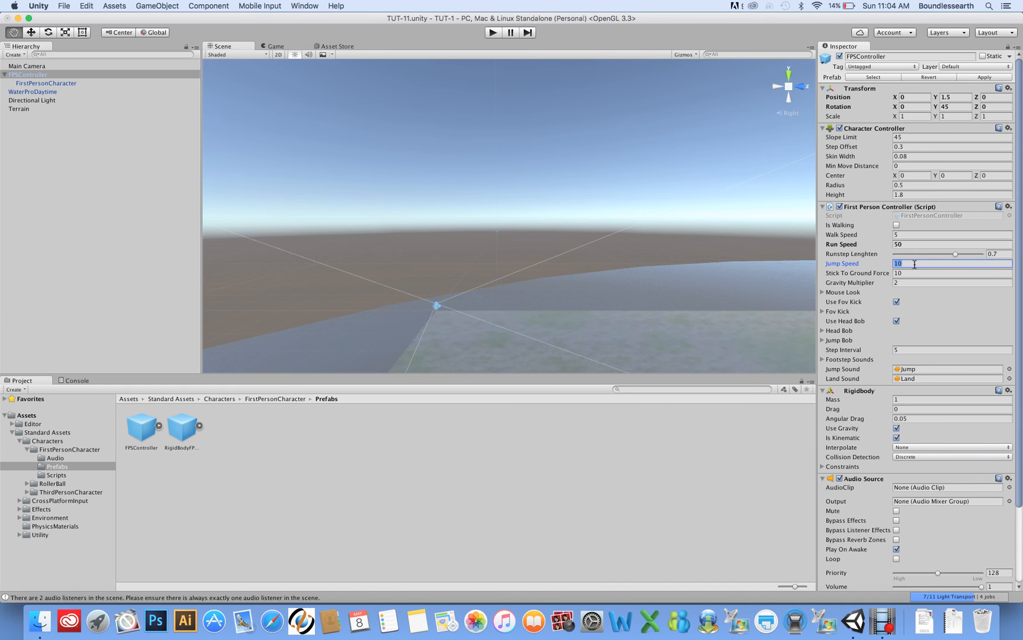
type("30")
left_click(645, 439)
Step: Add a 3D Capsule object to the scene and reset its Transform
left_click(48, 65)
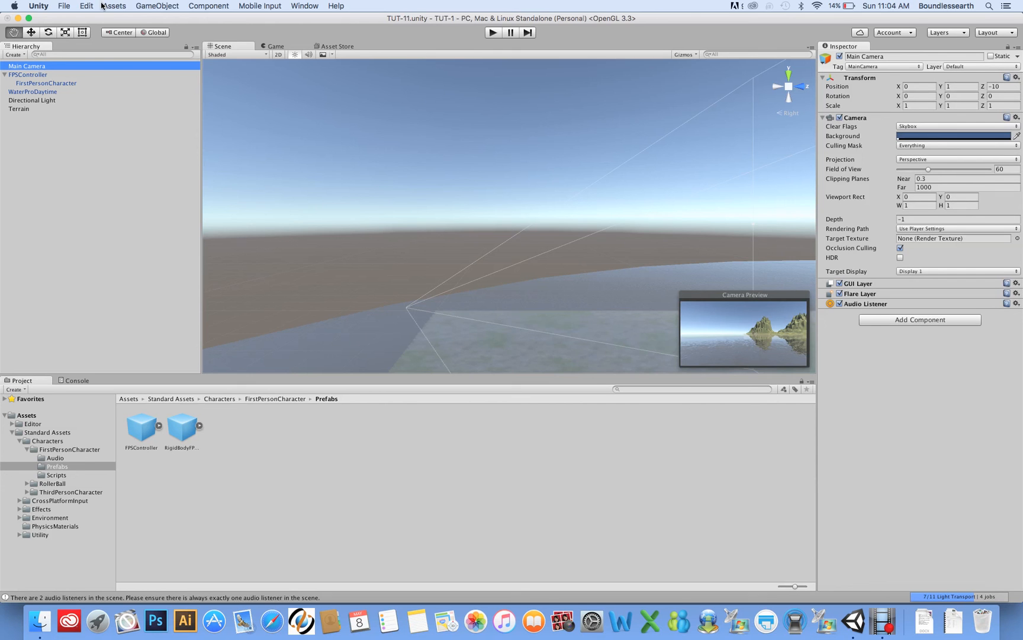
left_click(149, 5)
mouse_move(161, 42)
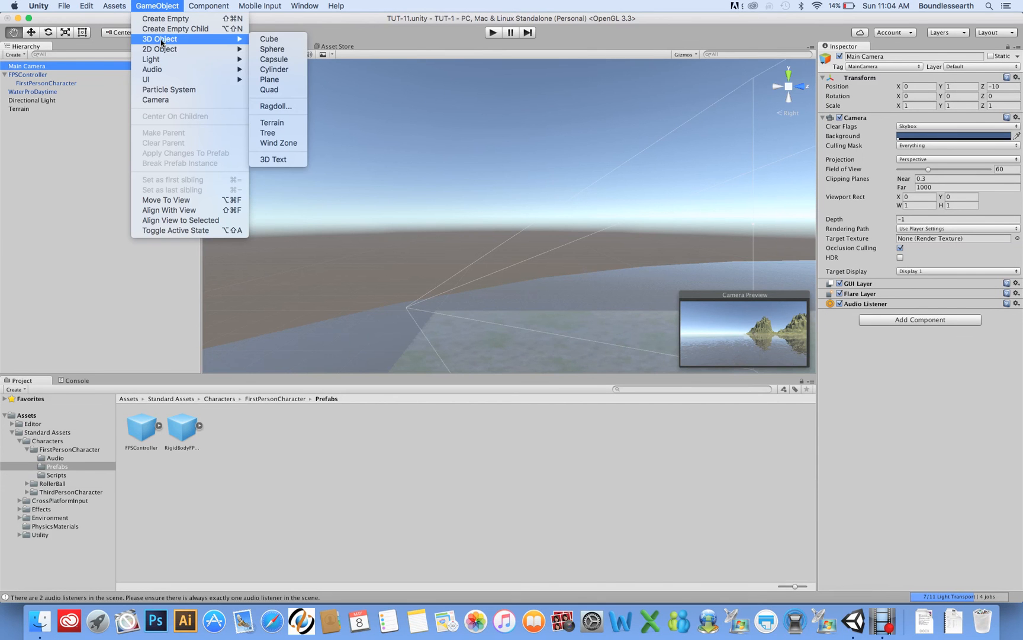
left_click(269, 60)
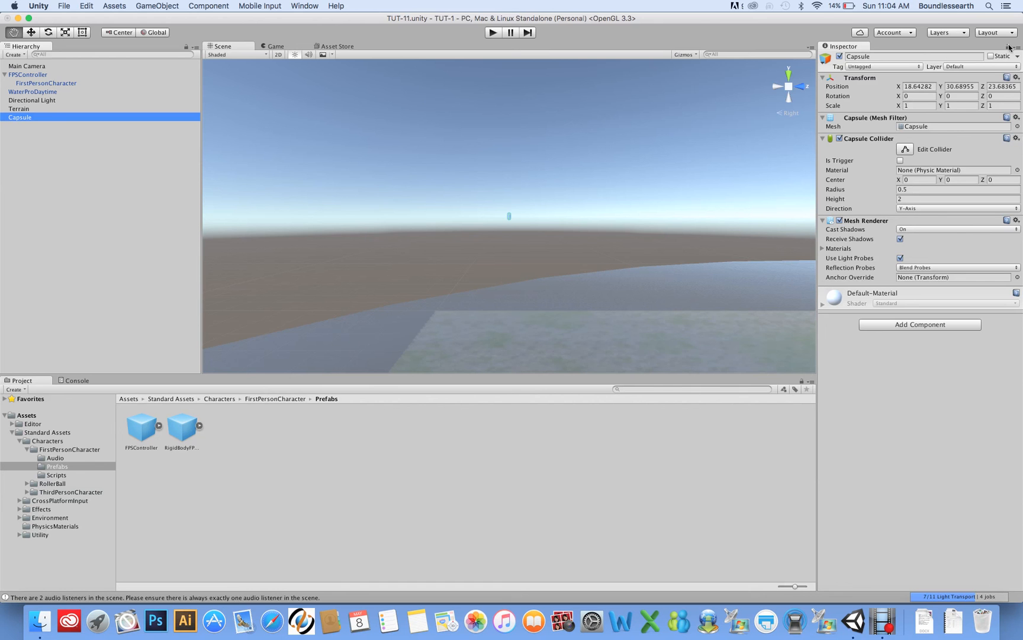
left_click(1016, 78)
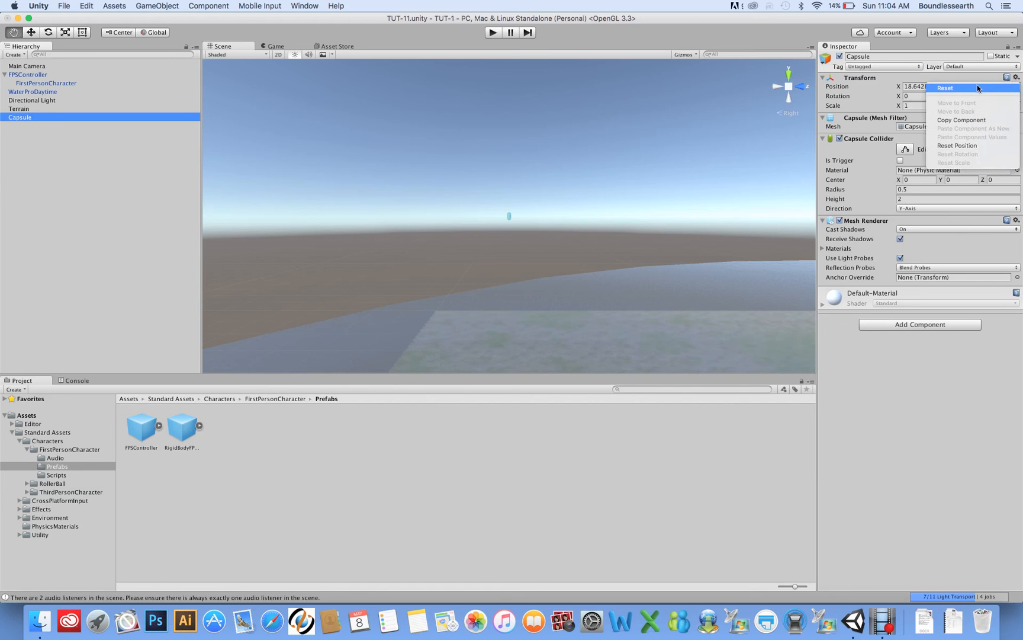
left_click(977, 88)
Step: Raise the Capsule to a Y position of 1 and check its height against the water surface
key("f")
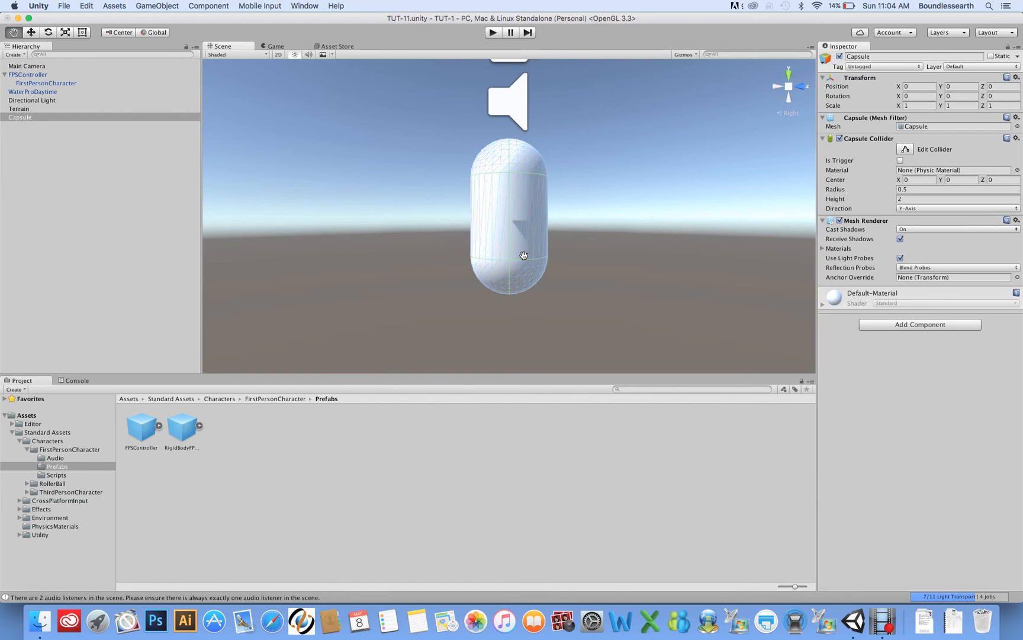
scroll(524, 255, "down", 10)
left_click_drag(523, 255, 515, 335)
scroll(515, 336, "up", 3)
scroll(516, 336, "down", 2)
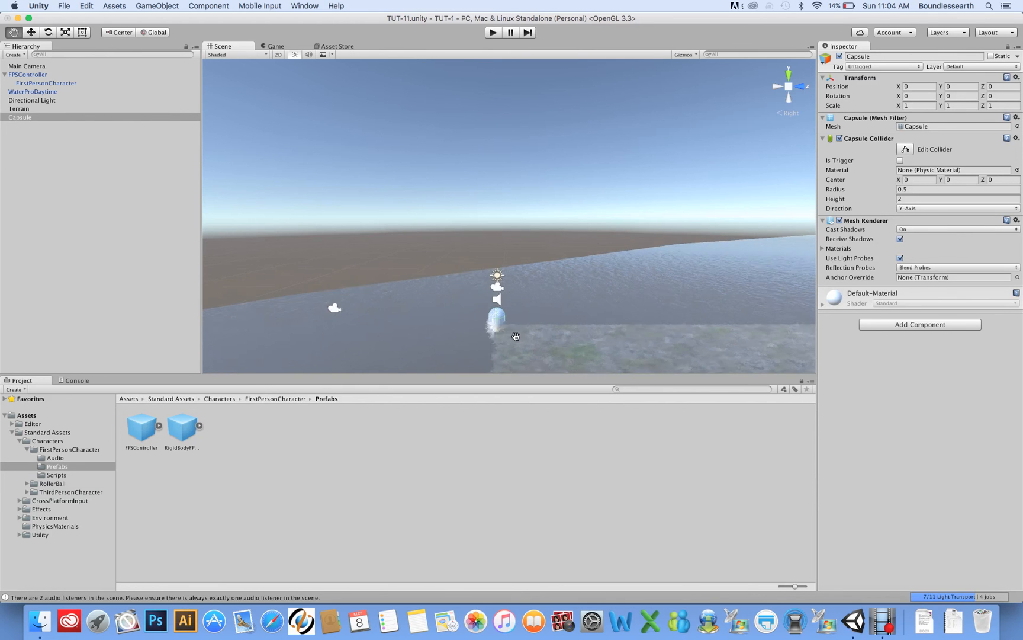
left_click(789, 76)
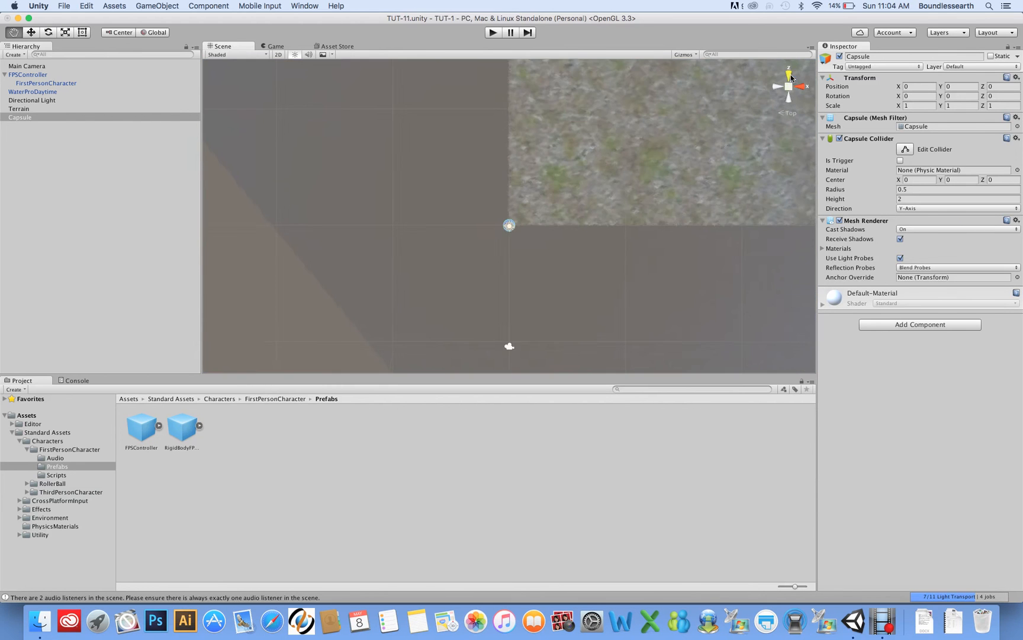
scroll(621, 183, "up", 3)
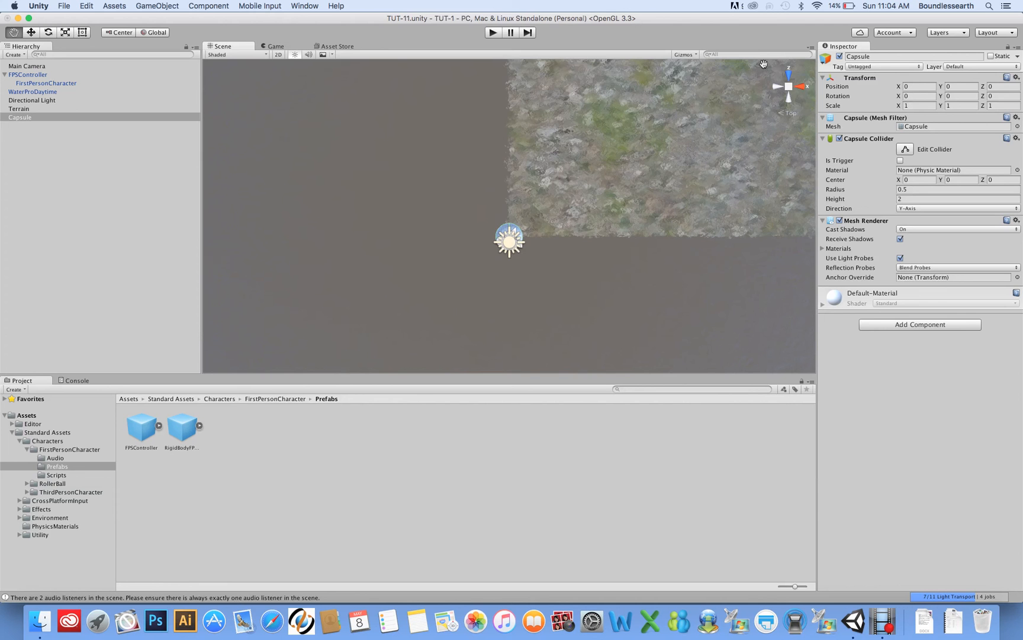
left_click(790, 75)
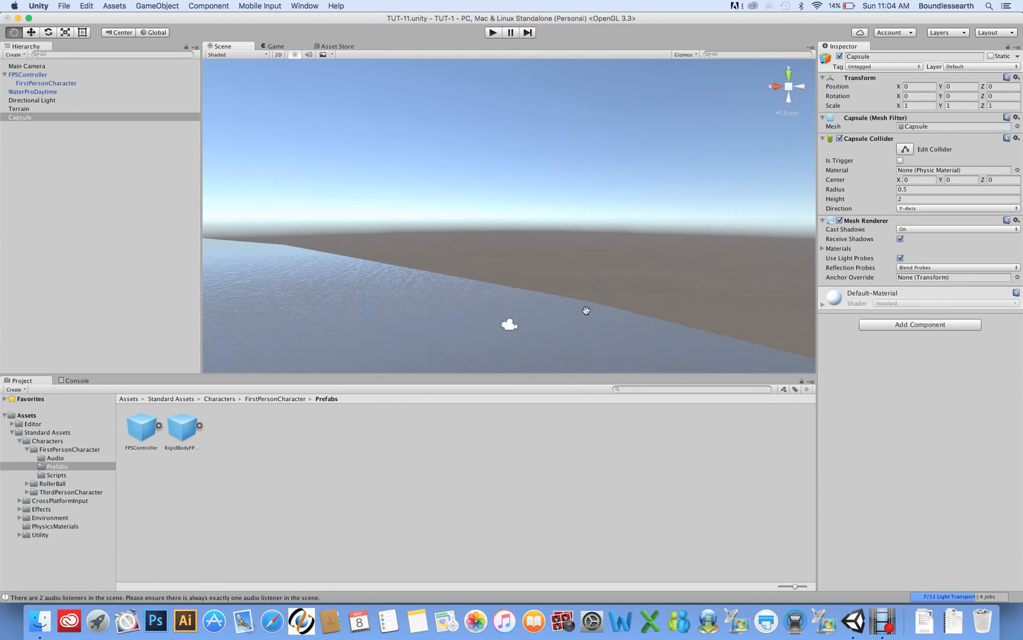
key("f")
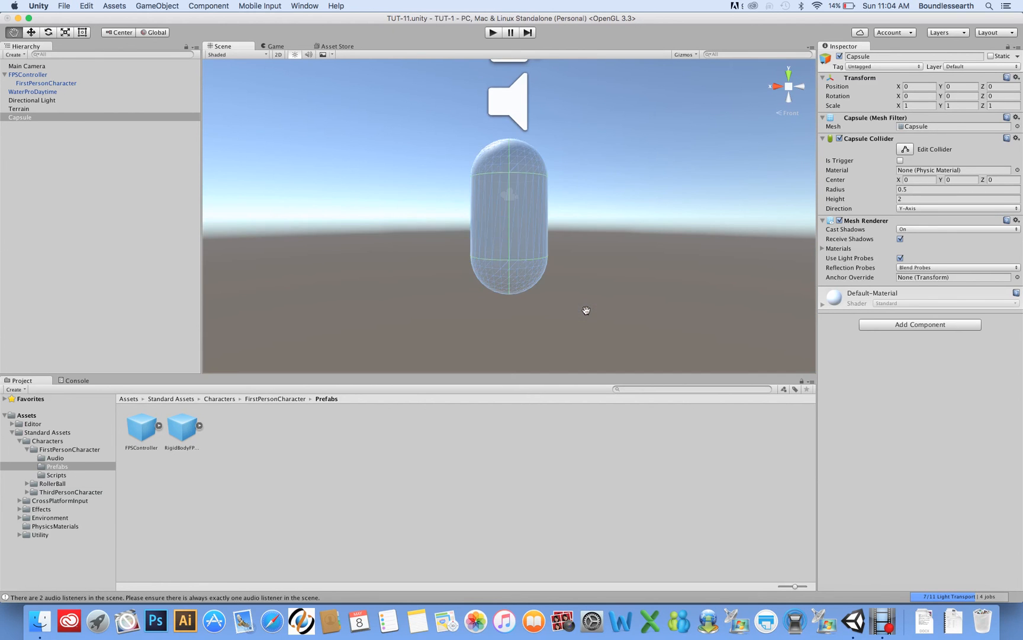
scroll(586, 310, "up", 5)
key("f")
left_click(964, 88)
type("1")
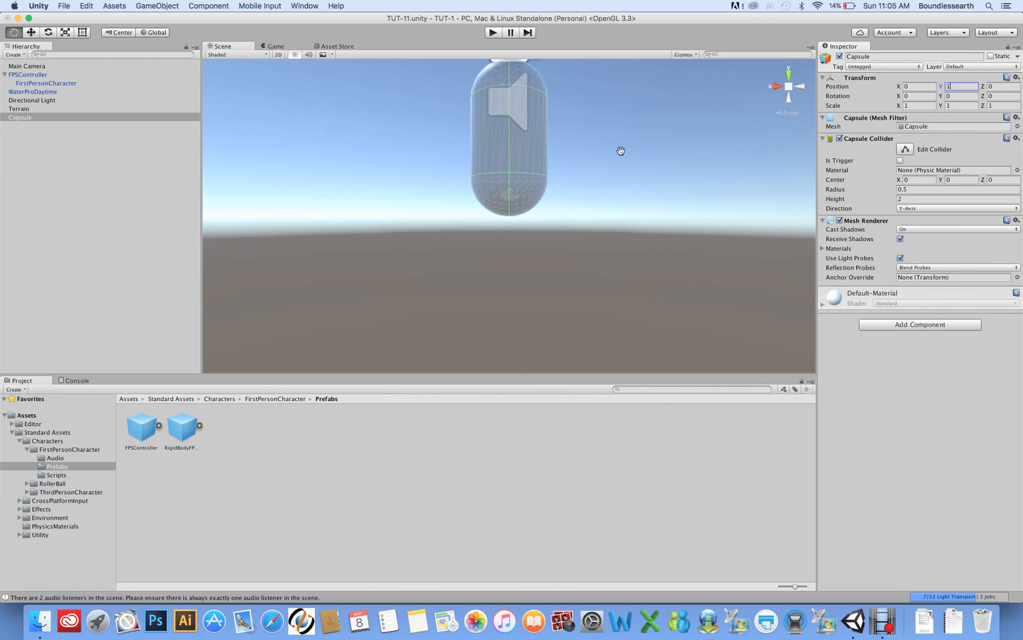
scroll(619, 151, "up", 3)
scroll(619, 151, "down", 3)
left_click_drag(619, 151, 626, 247)
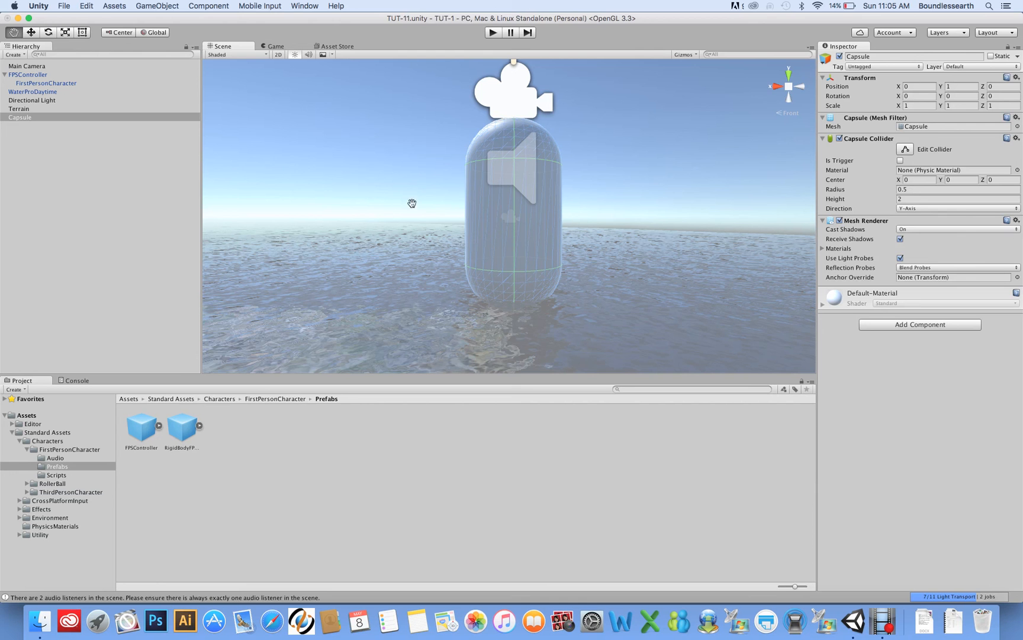
Step: Make the Capsule a child of the FPSController and briefly play-test walking and jumping with the capsule body
left_click_drag(18, 120, 30, 76)
left_click(492, 33)
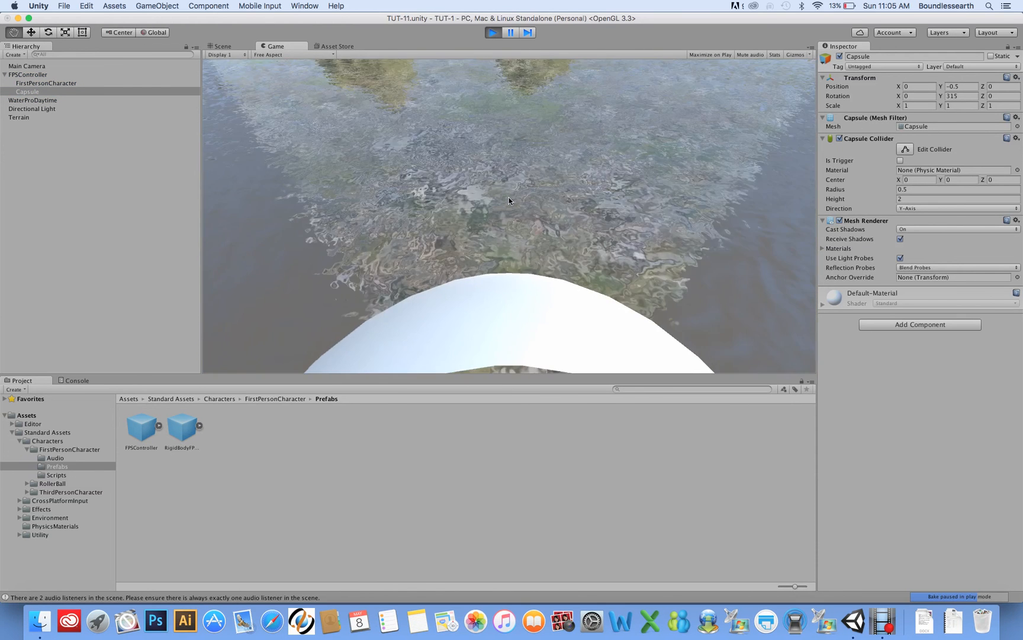
key("w")
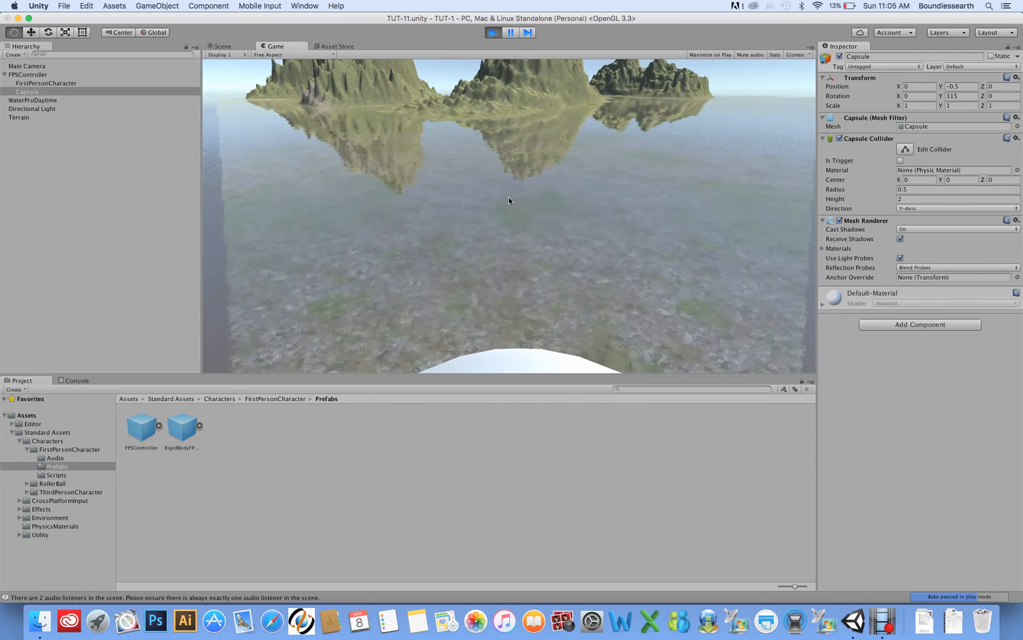
key("space")
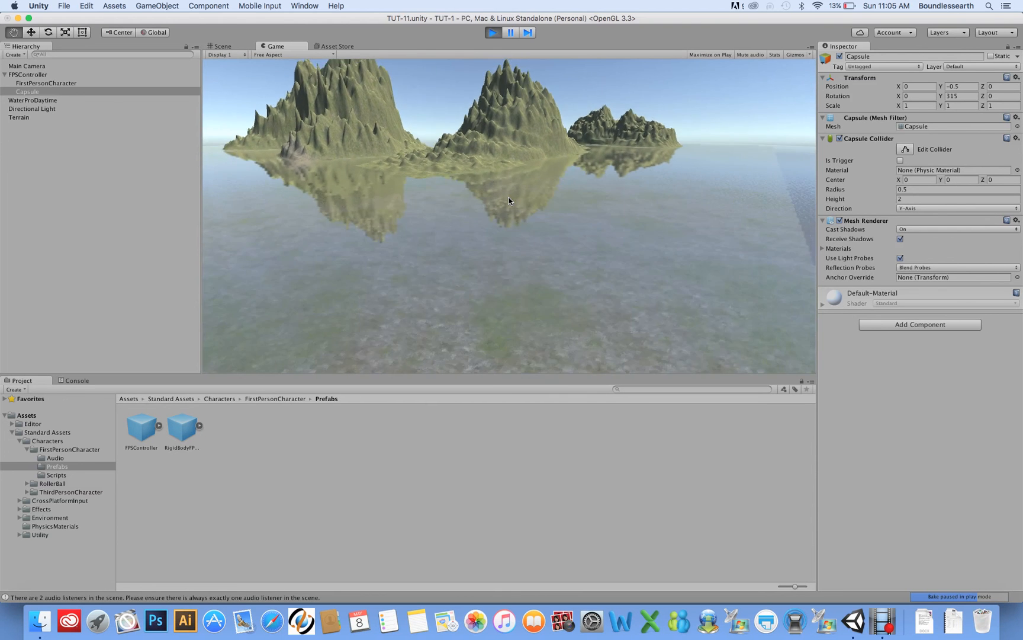
key("Escape")
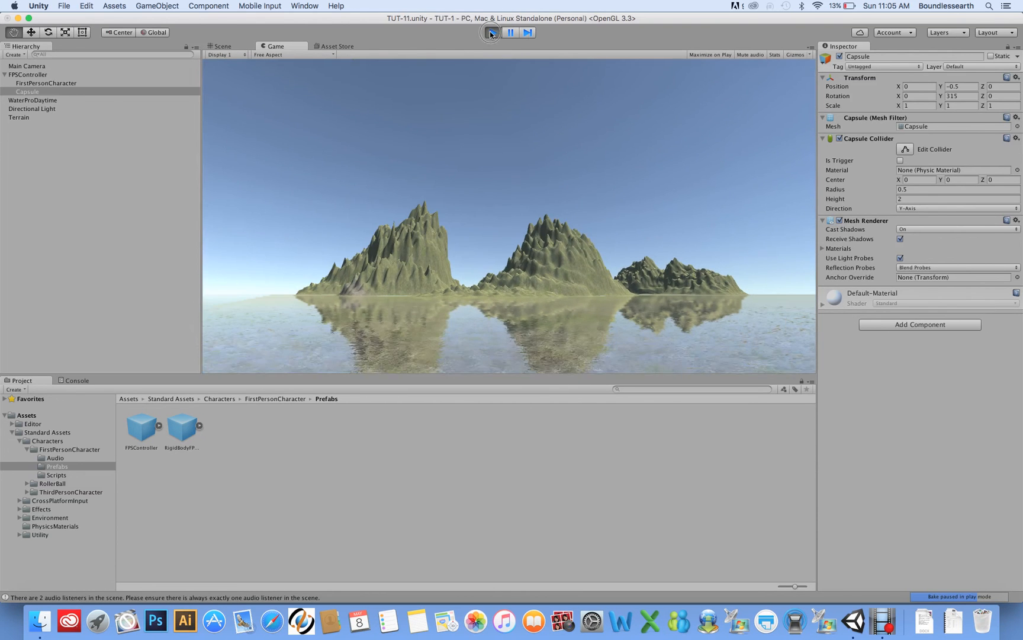
left_click(492, 32)
Step: Check the Transforms of the Capsule and FirstPersonCharacter, and play-test running across the water and over the rocky hills
left_click(35, 93)
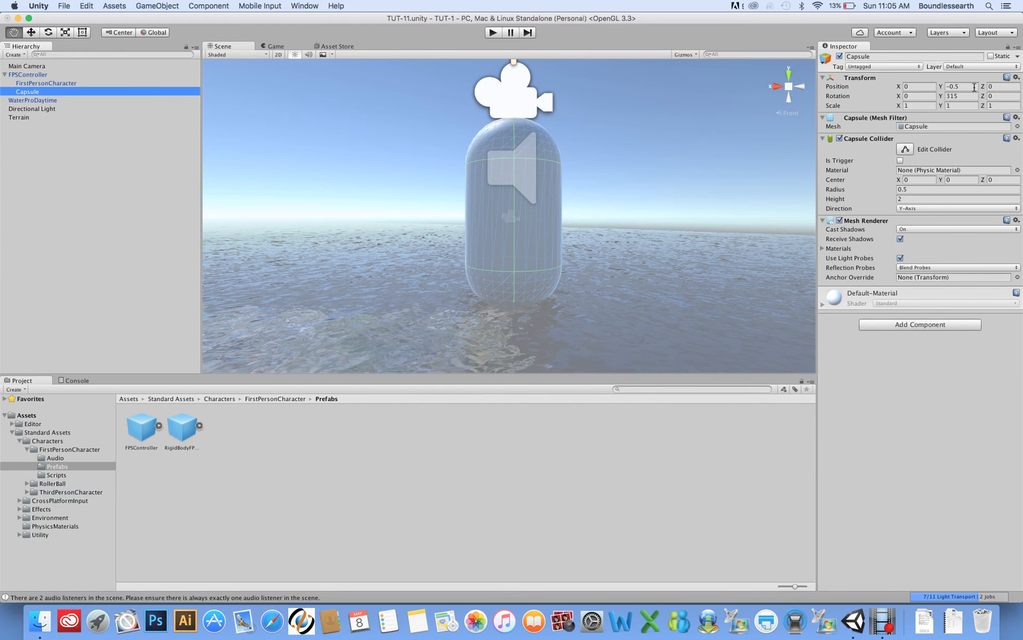
left_click(28, 83)
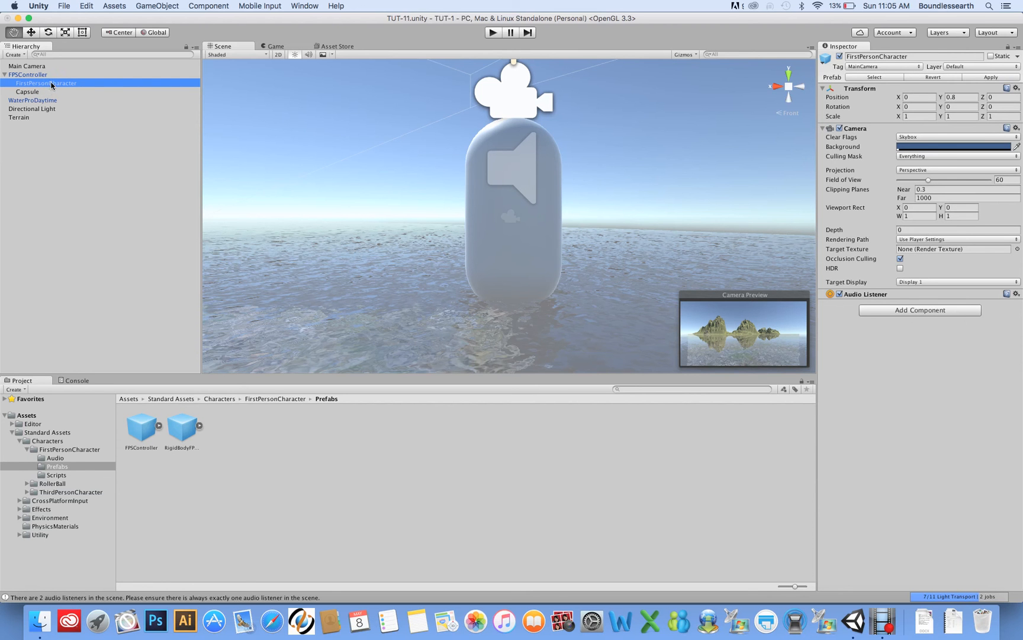
left_click(493, 33)
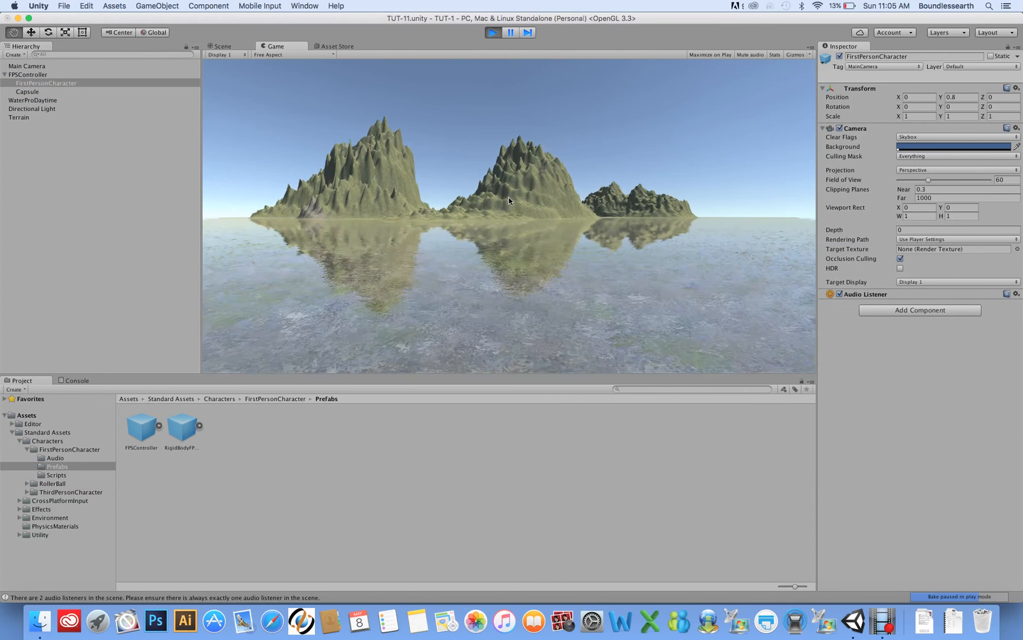
key("w")
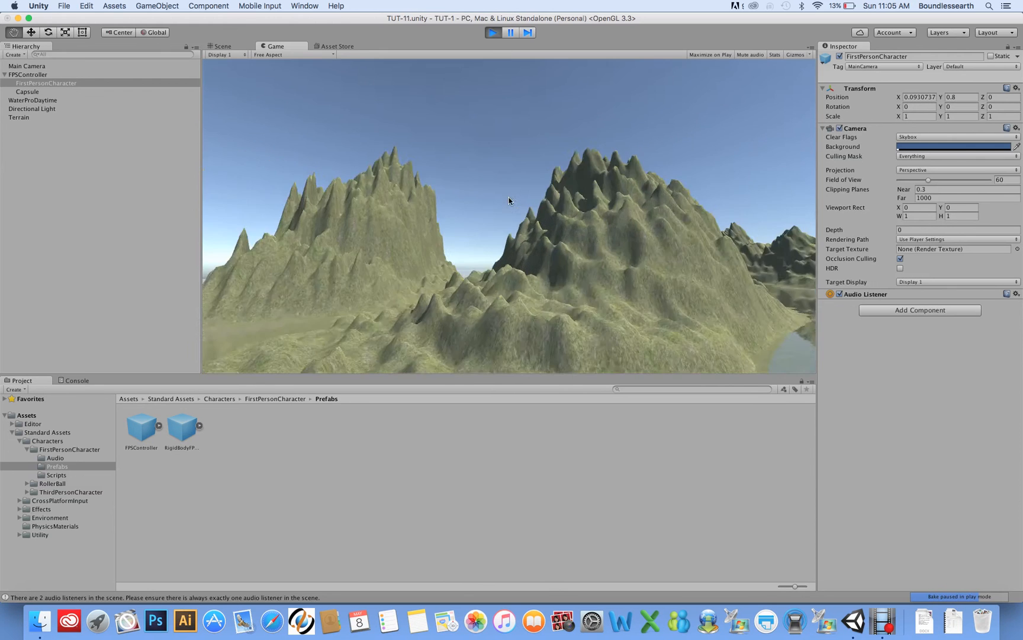
key("w")
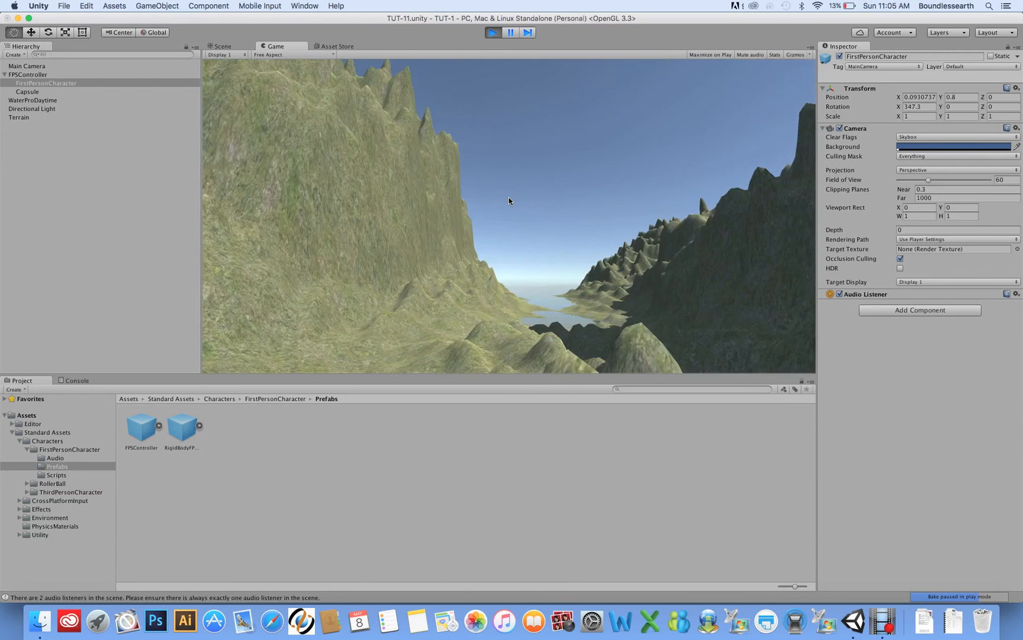
key("w")
key("shift+w")
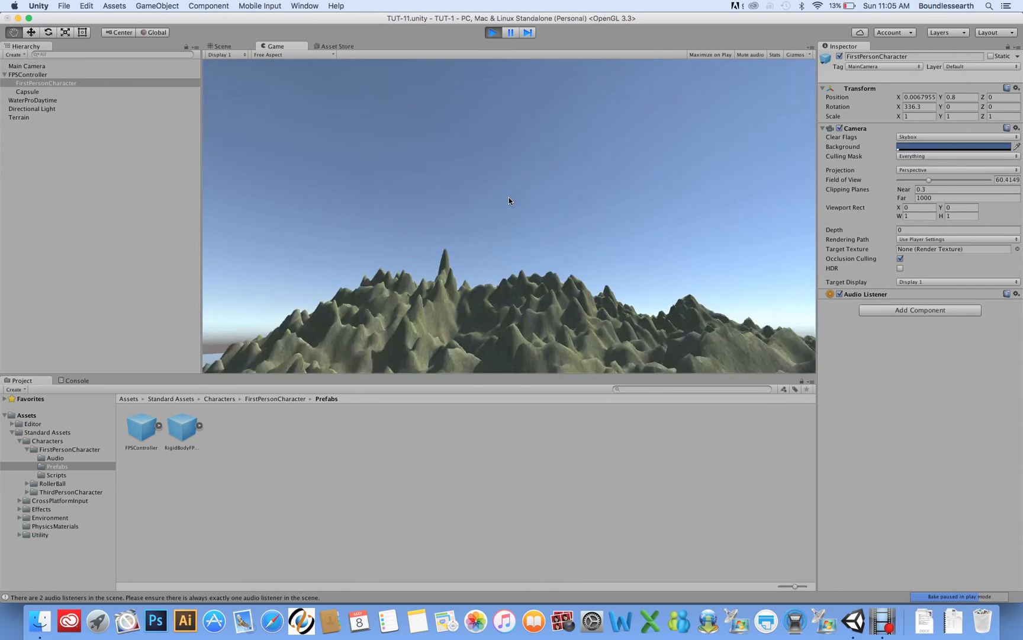
key("shift+w")
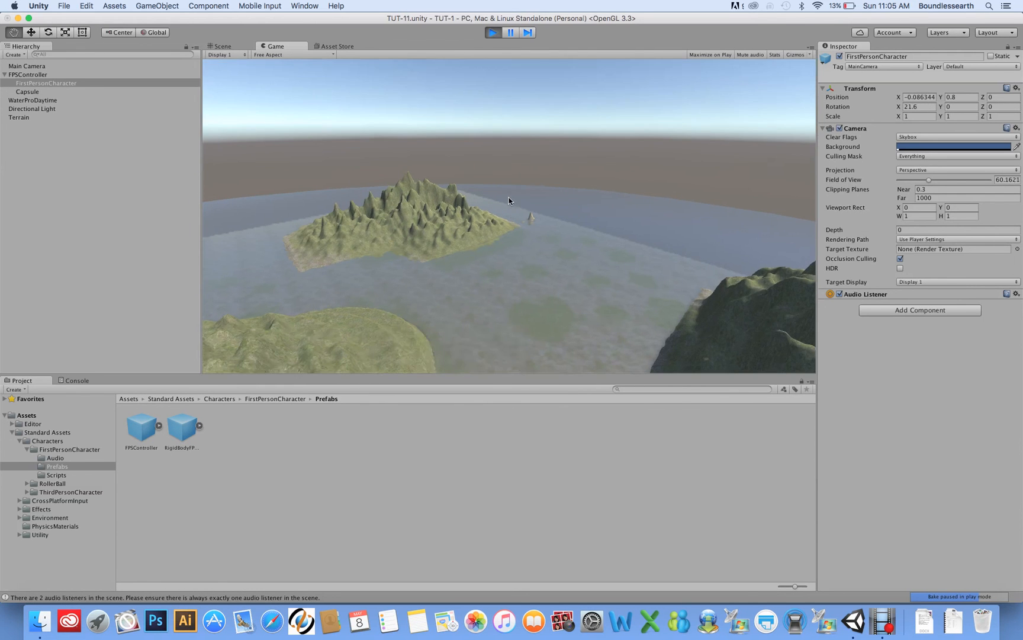
key("w")
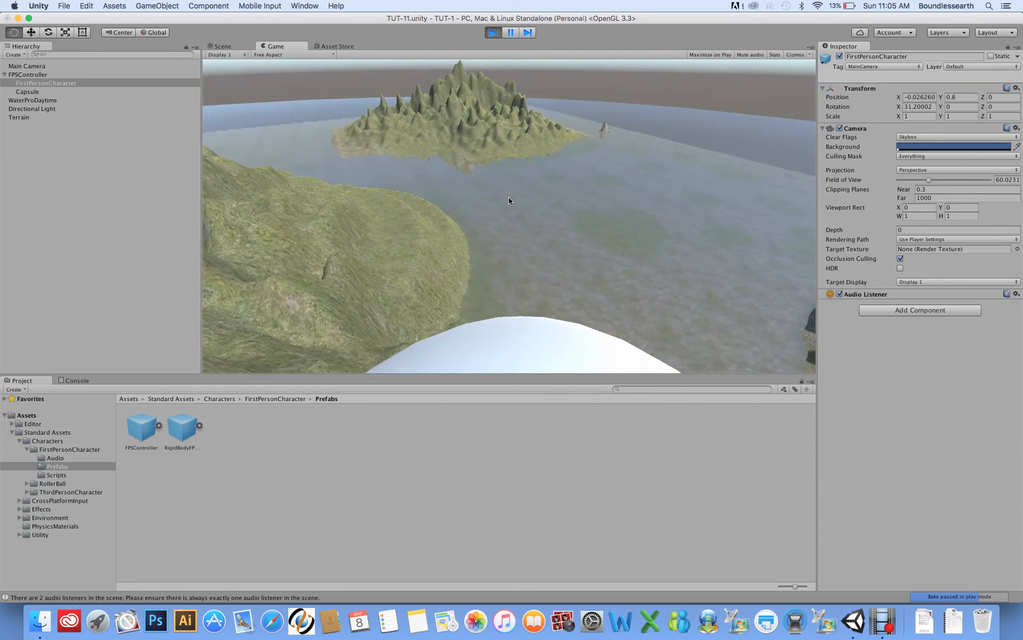
key("shift+w")
key("w")
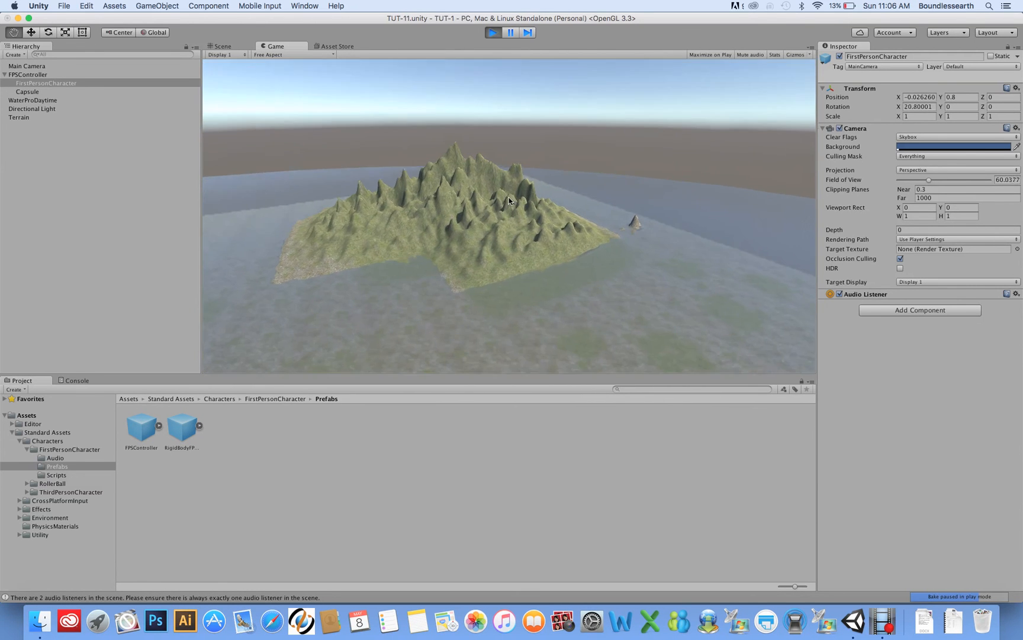
key("w")
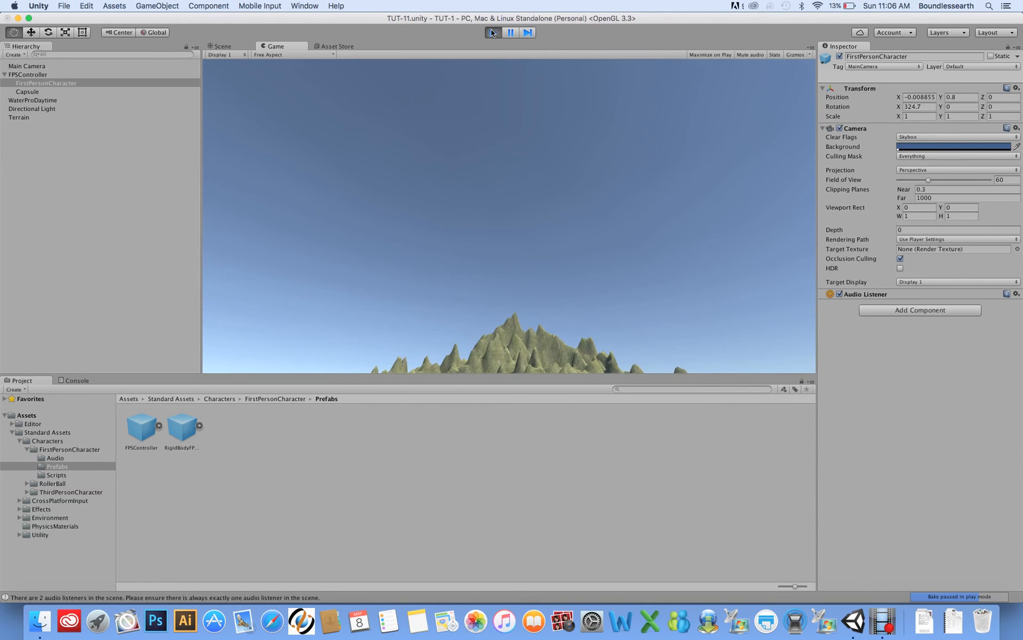
left_click(491, 32)
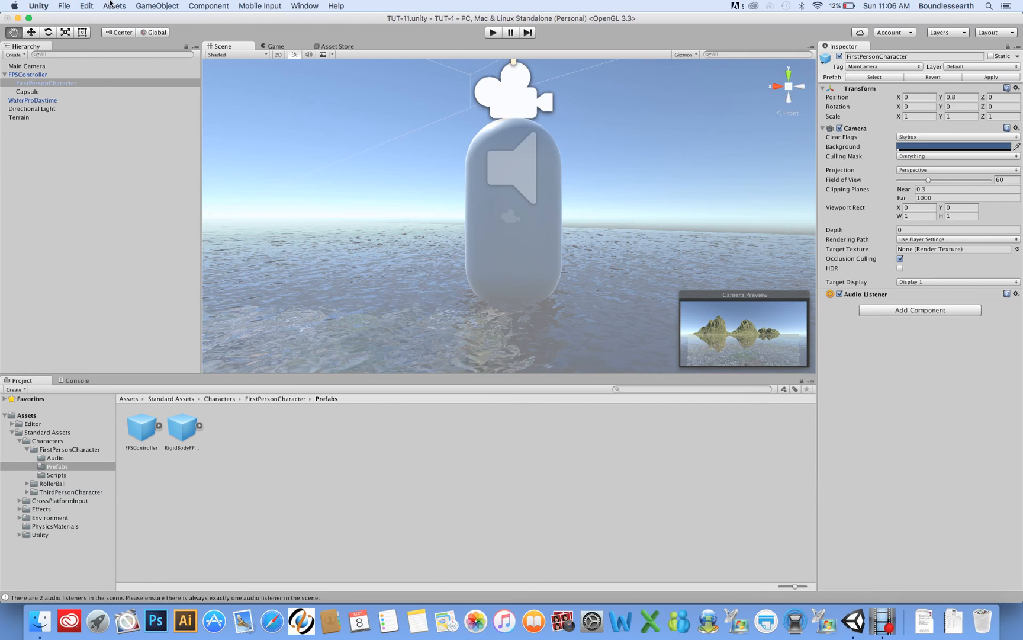
left_click(64, 6)
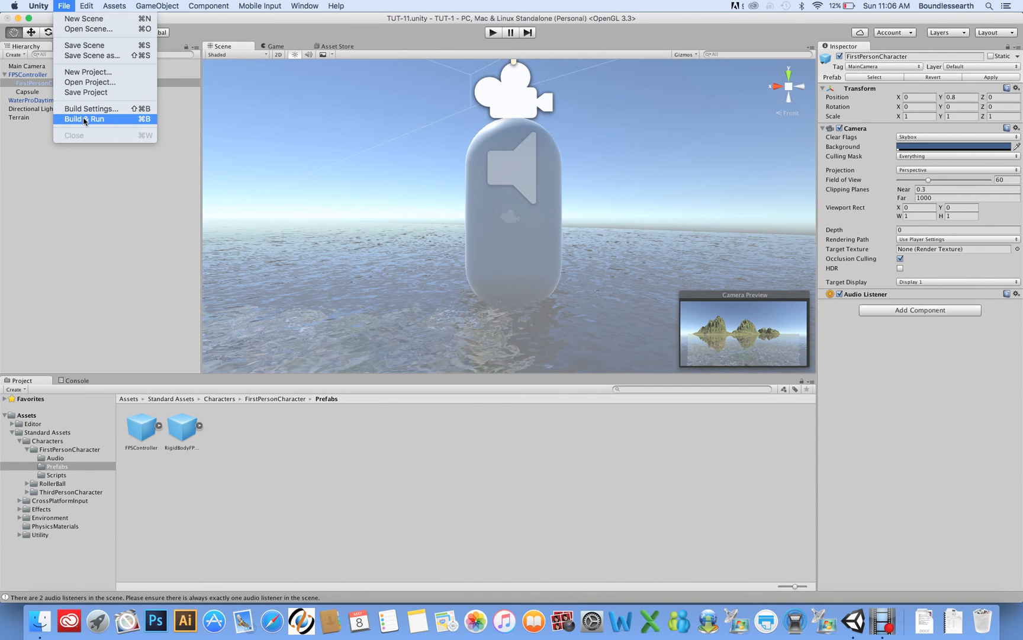
left_click(155, 221)
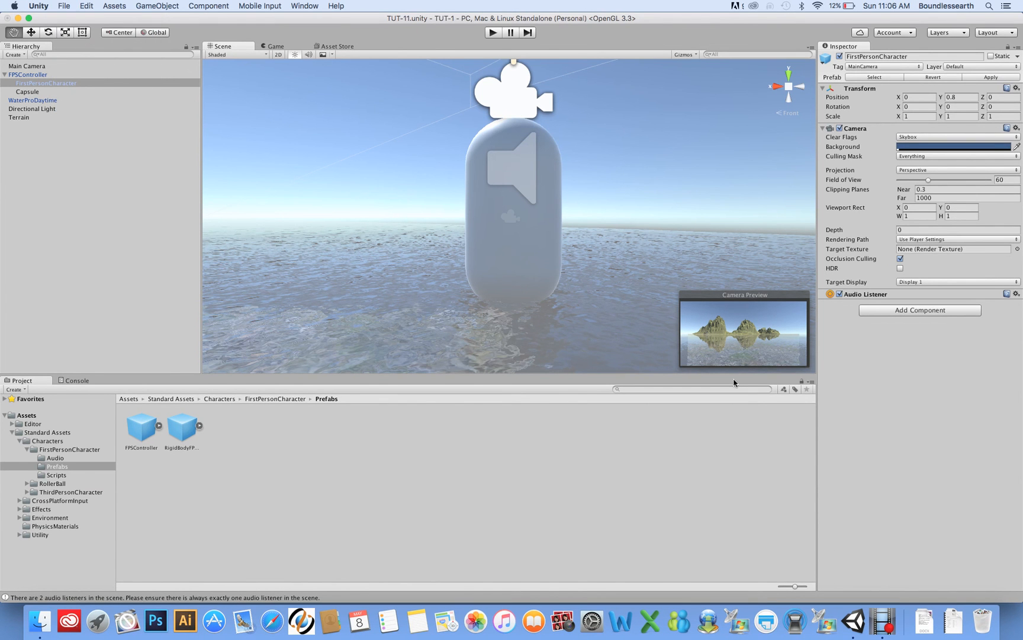
left_click(27, 92)
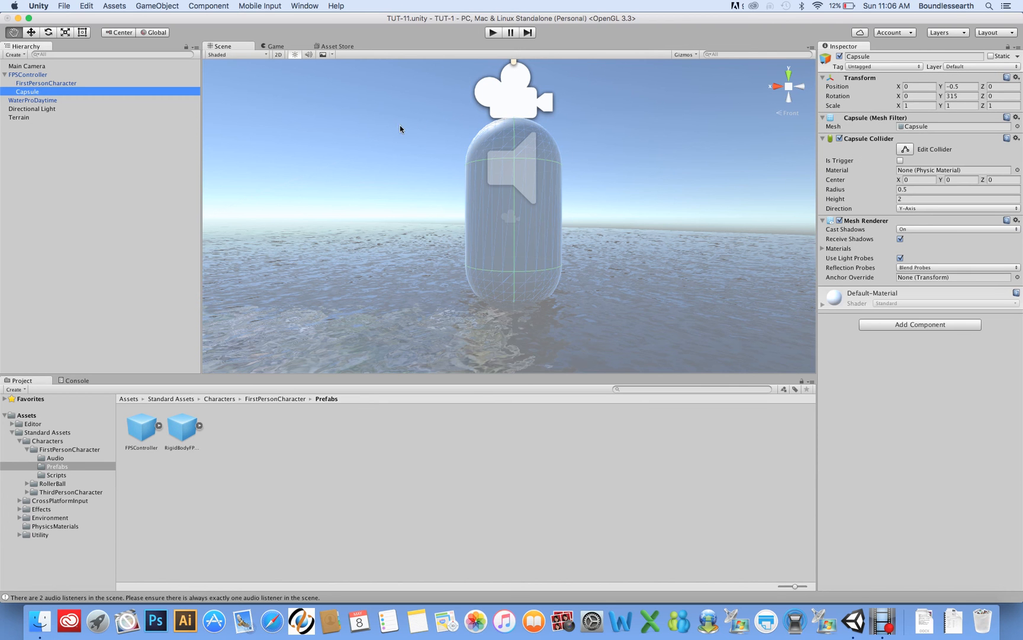